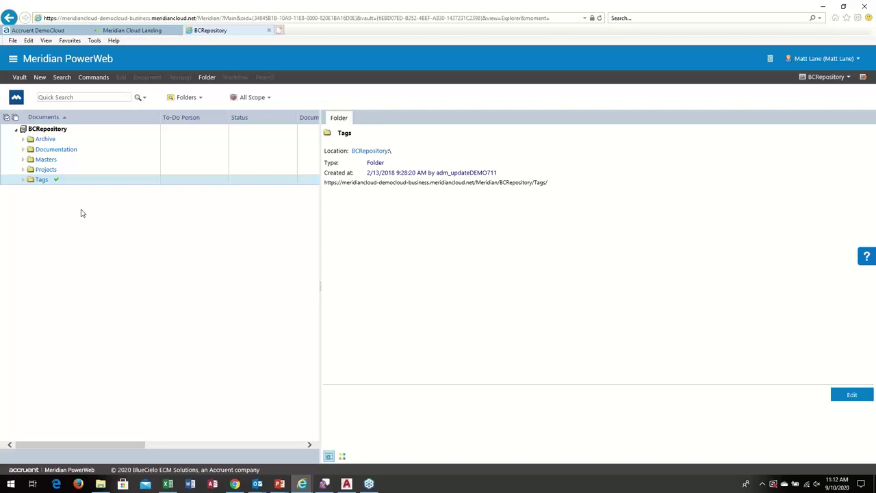
Browse to Masters > Brasil > Sao Paulo > Electrical > CTD and open the properties of CTD-EA-0012.dwg
left_click(23, 159)
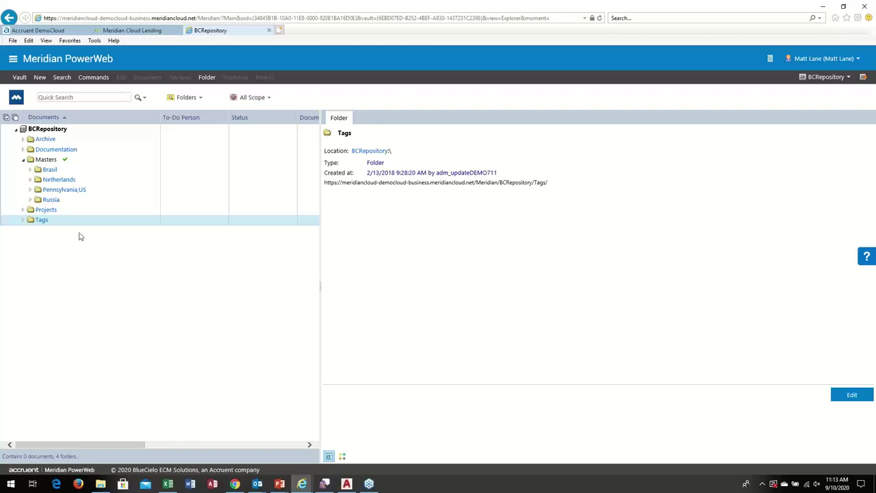
left_click(30, 171)
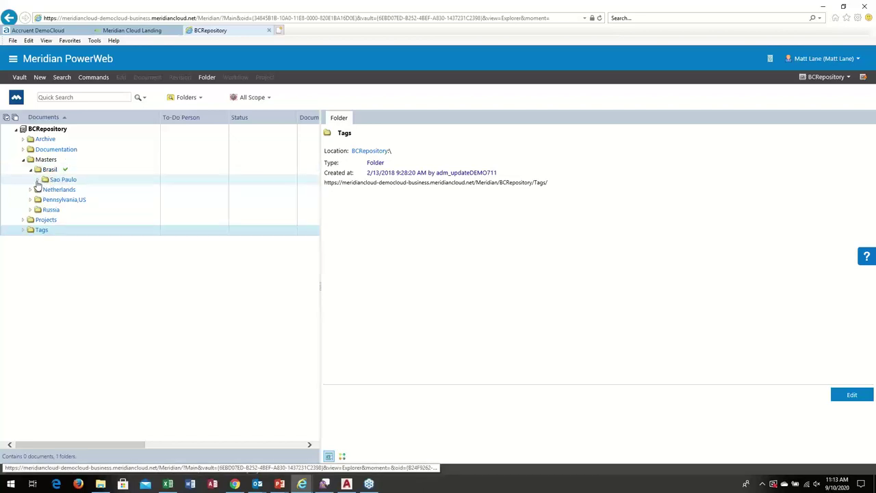
left_click(36, 180)
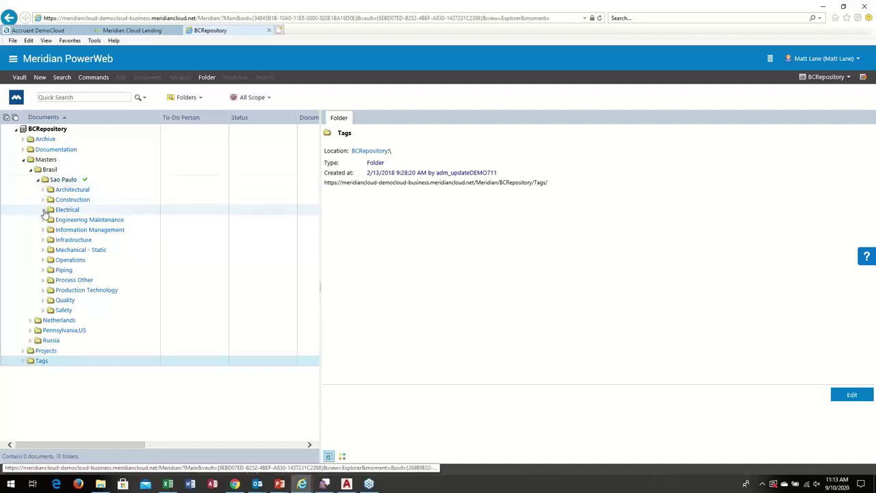
left_click(43, 210)
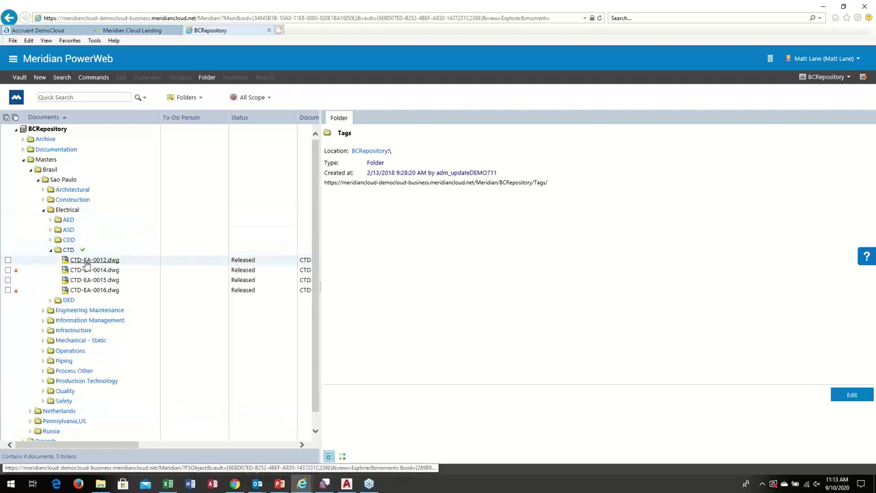
left_click(87, 262)
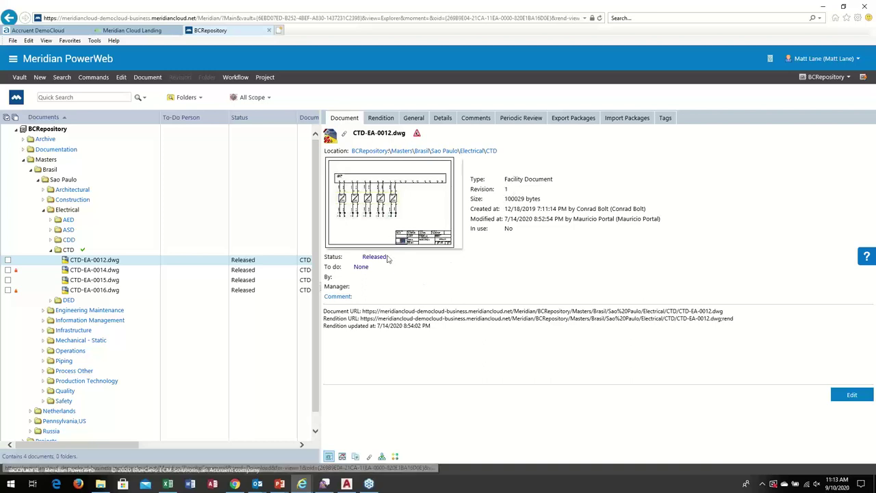
Review the General and Details properties of CTD-EA-0012.dwg, ending on the General properties
left_click(413, 118)
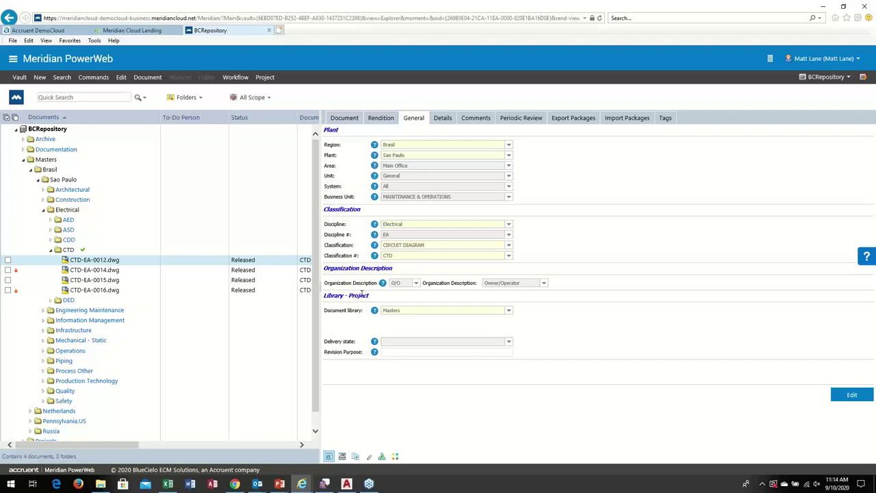
left_click(443, 119)
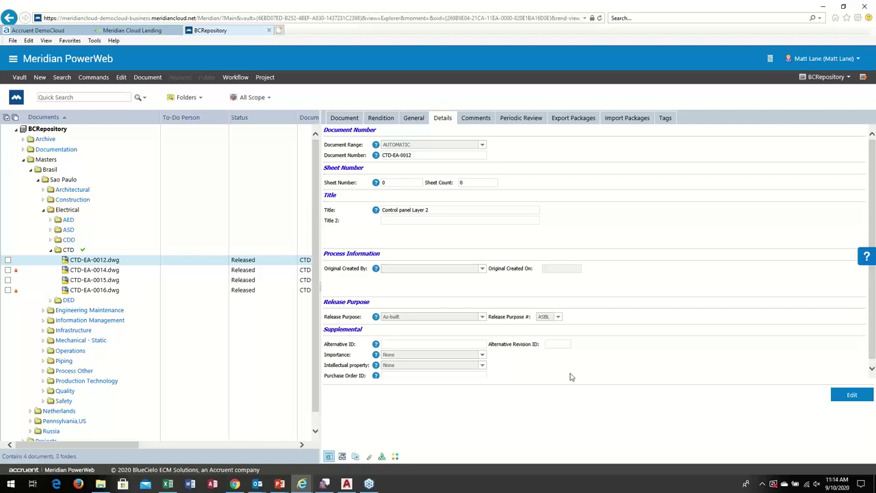
left_click(415, 122)
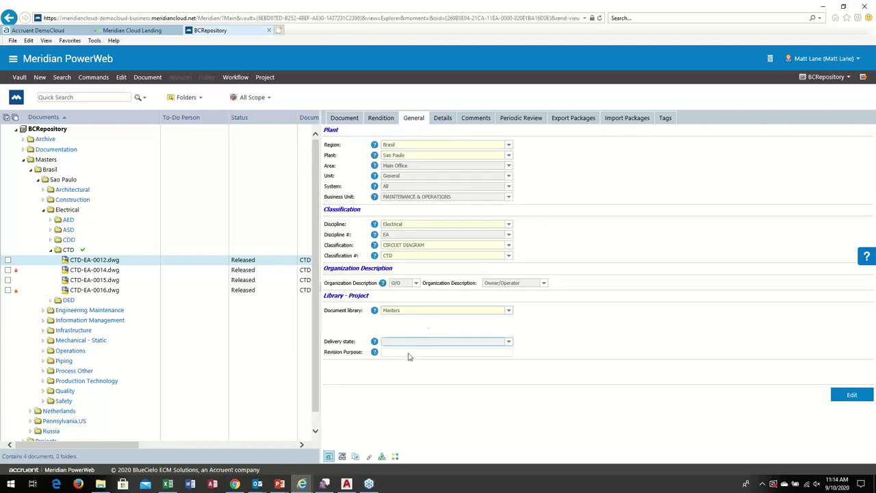
View the rendition of CTD-EA-0012.dwg with its redlines and check the document's available edit and download commands
left_click(343, 456)
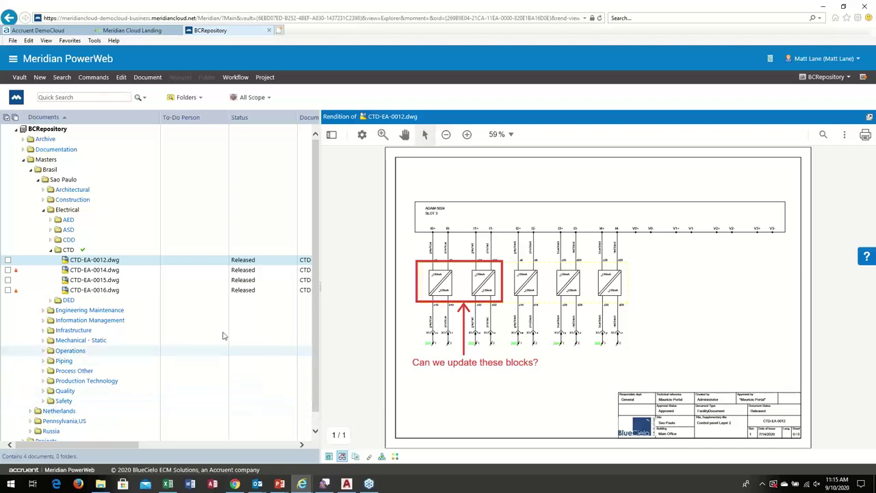
right_click(98, 260)
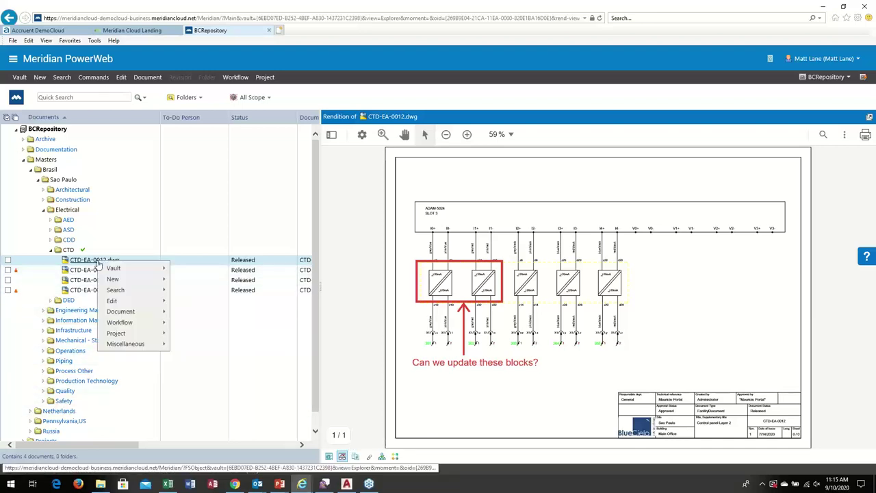
mouse_move(125, 303)
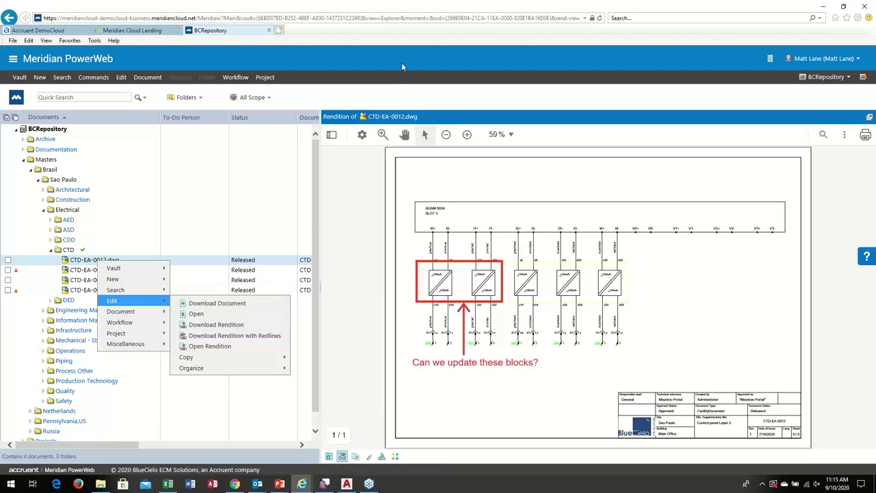
left_click(355, 460)
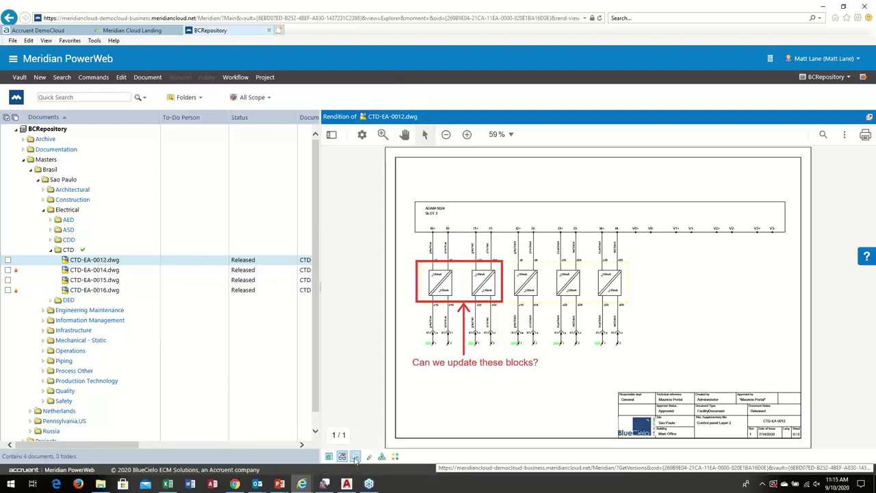
List the revisions of CTD-EA-0012.dwg and check the edit commands available for revision 0
left_click(355, 458)
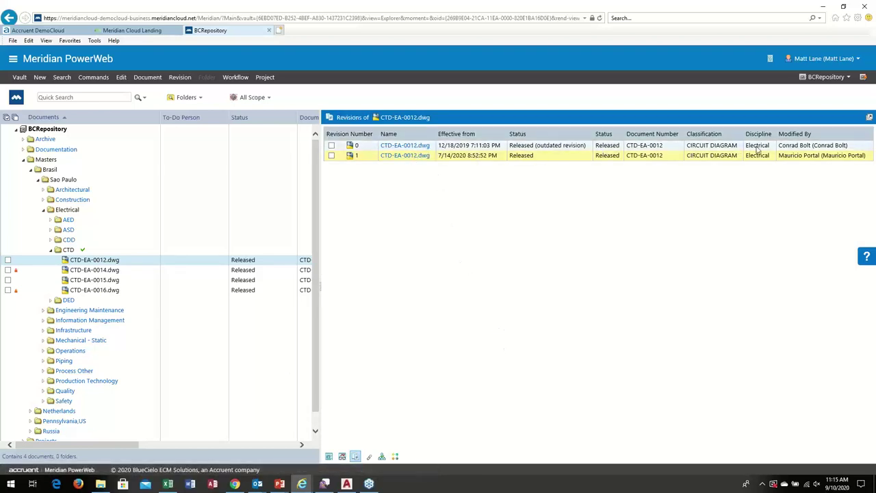
right_click(412, 148)
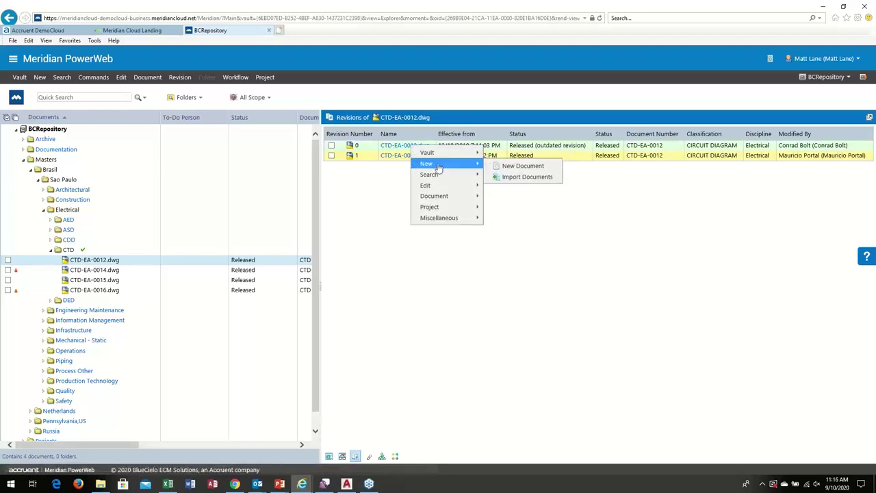
mouse_move(438, 186)
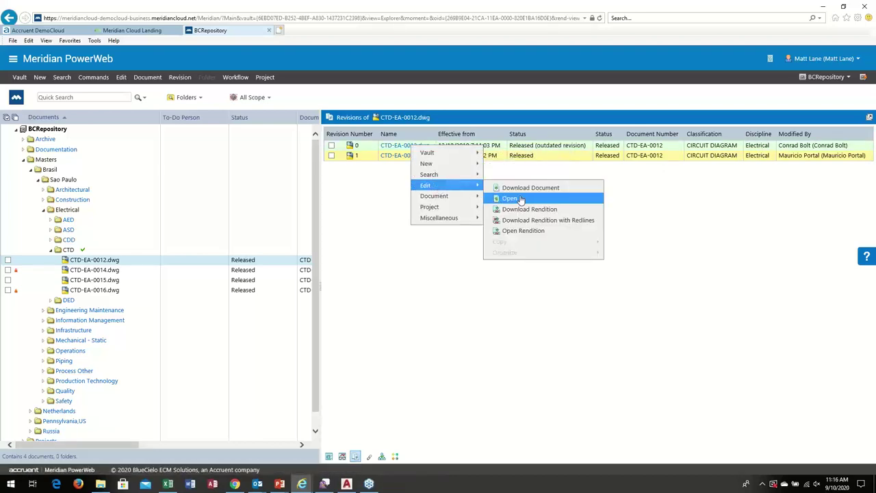
left_click(421, 280)
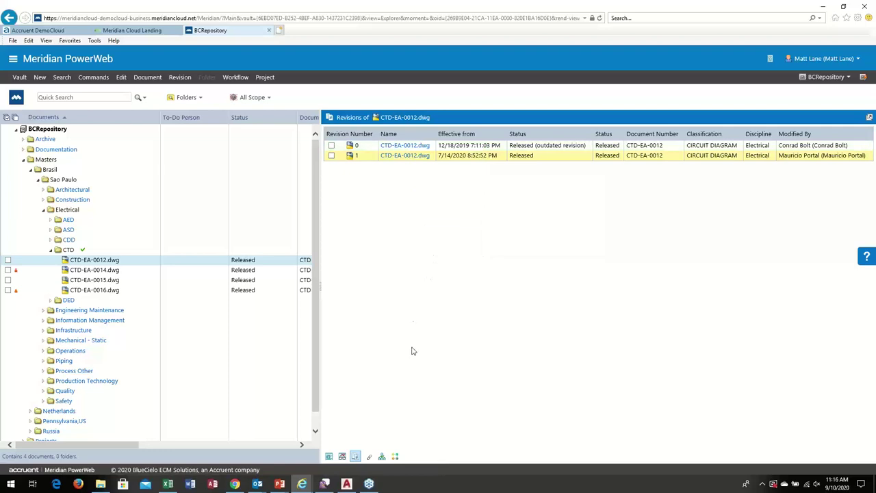
List the master and project copies of CTD-EA-0012.dwg, go to the Hagerman project copy and show its workflow diagram
left_click(383, 457)
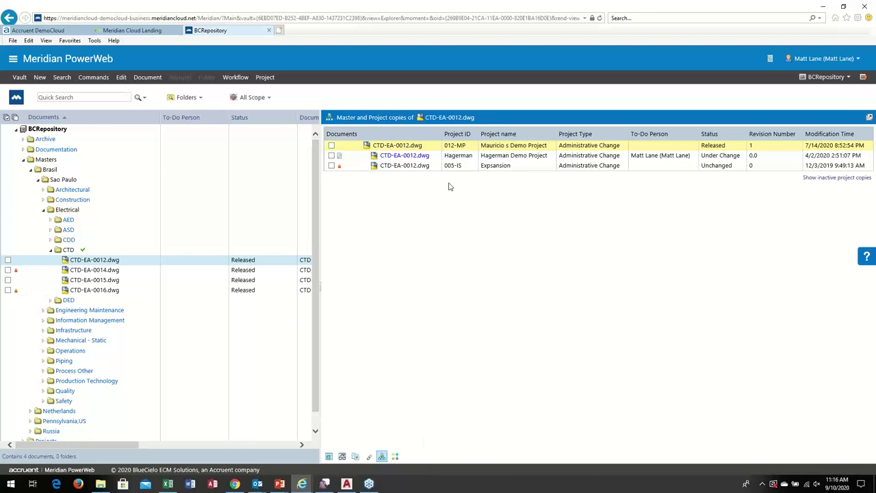
left_click(425, 157)
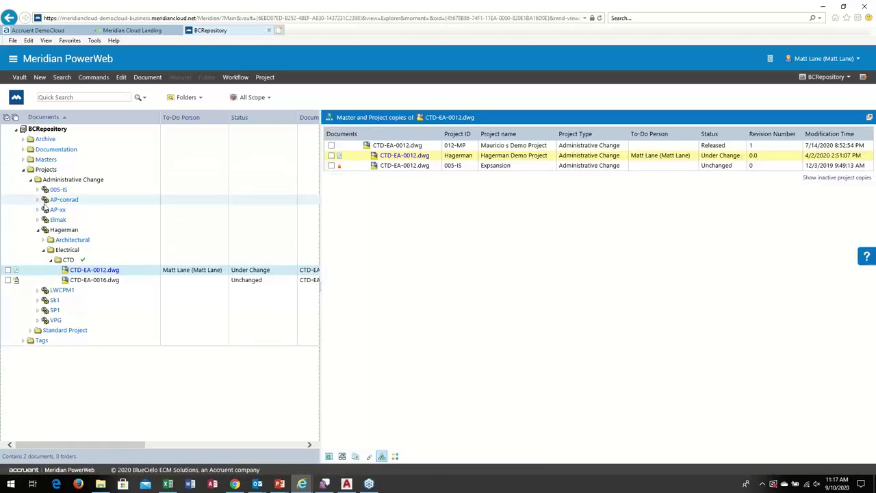
left_click(399, 456)
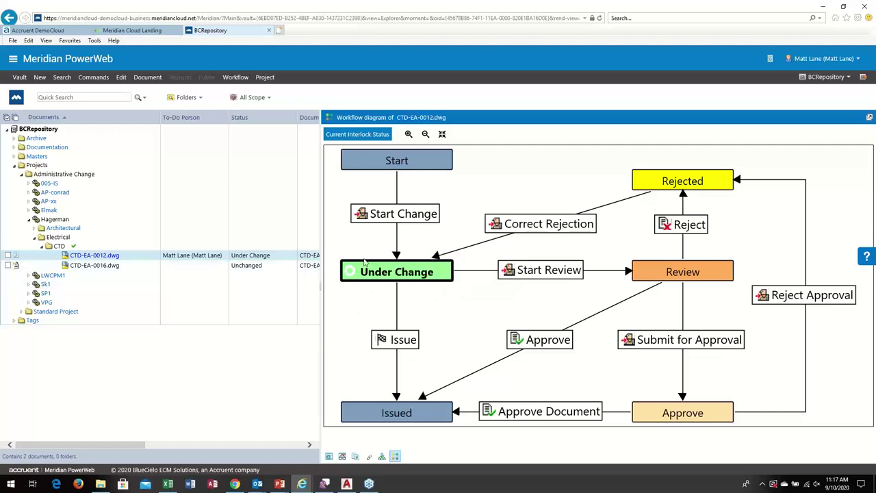
Return to the released master of CTD-EA-0012.dwg through its list of copies and collapse the Masters folder
left_click(382, 456)
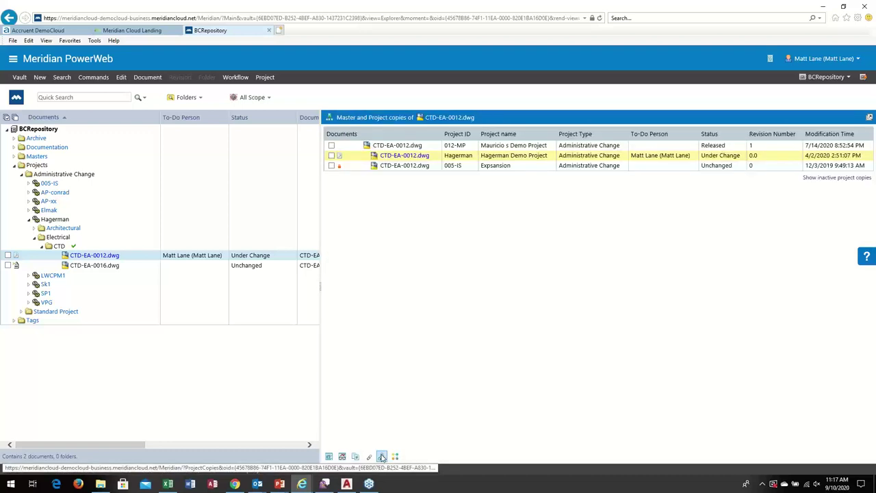
left_click(397, 145)
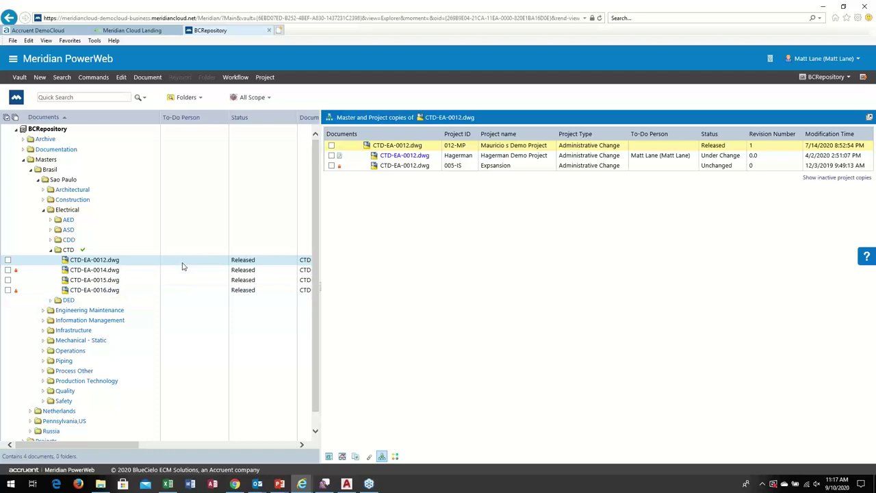
left_click(23, 161)
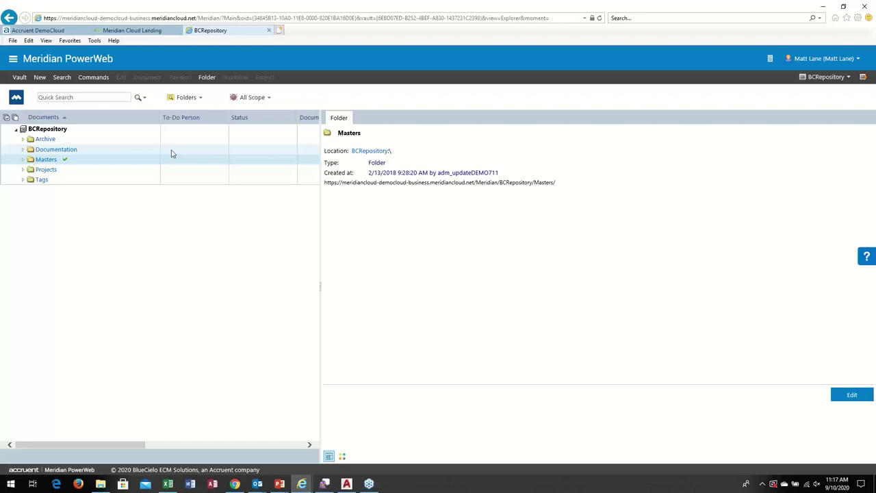
Switch the navigation view to All To-Do Lists and inspect the to-do actions of two people, collapsing each one again
left_click(201, 100)
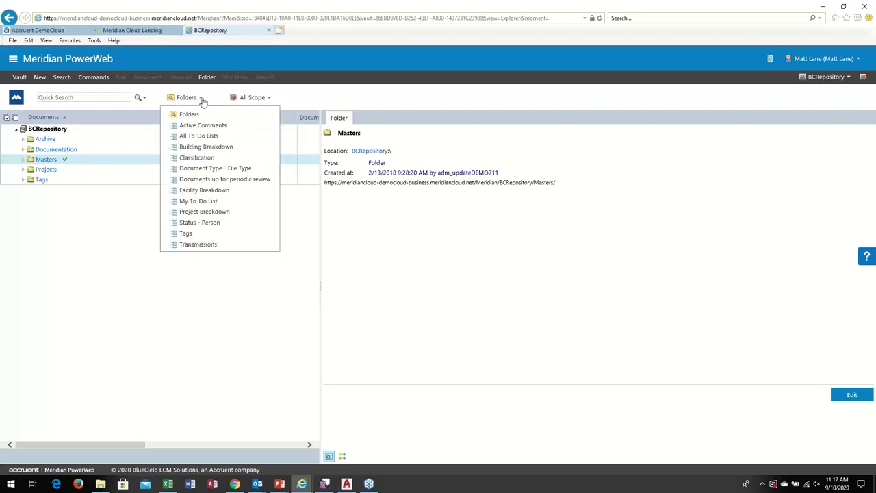
left_click(205, 138)
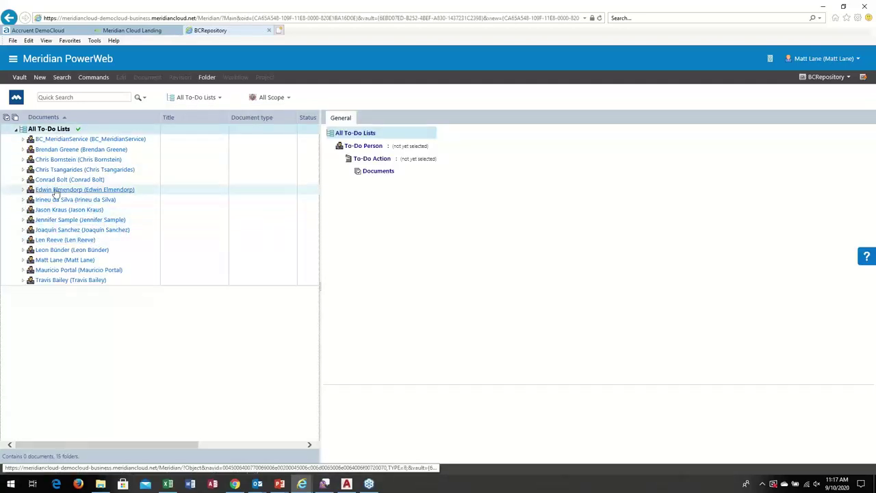
left_click(23, 170)
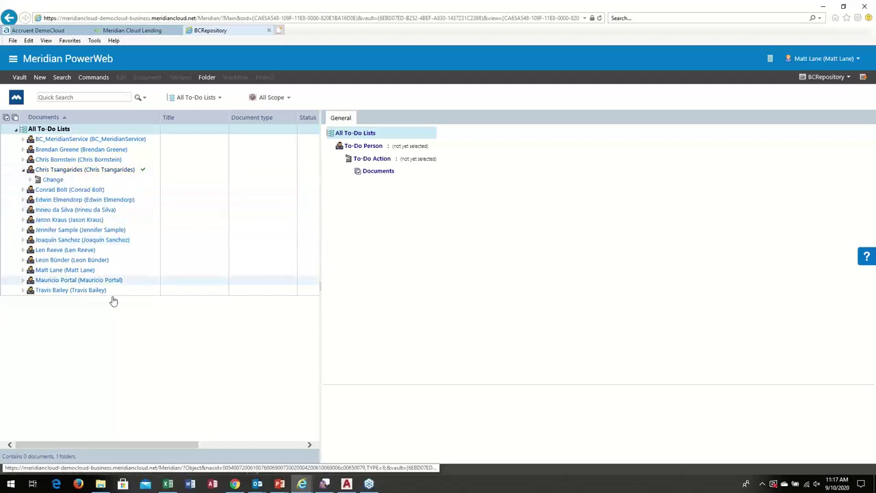
left_click(23, 170)
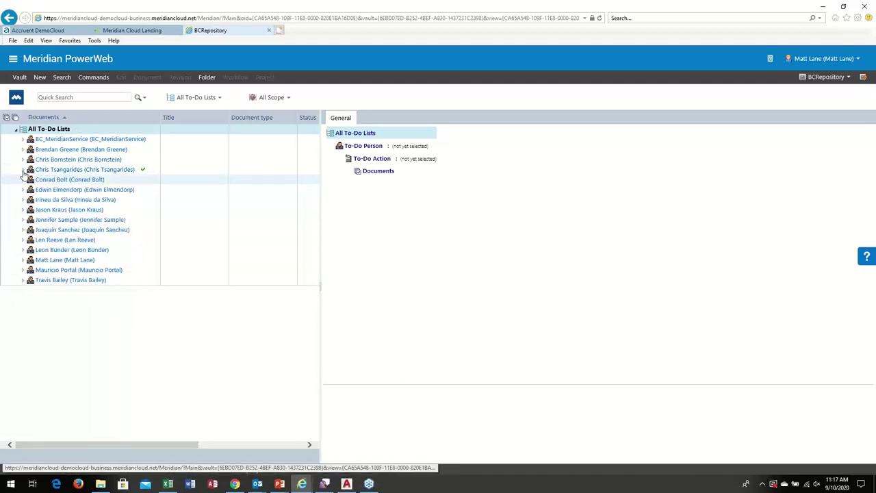
left_click(23, 189)
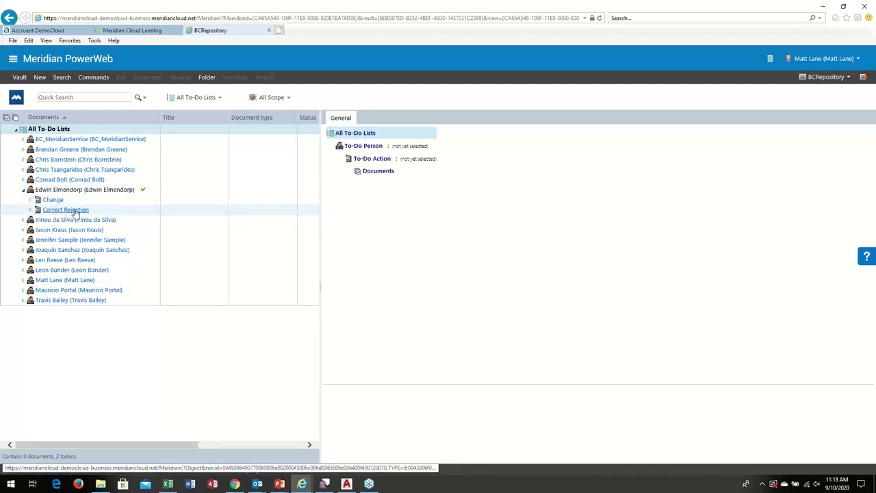
left_click(23, 189)
Switch to the Status - Person view and inspect the people and documents in the Under Change and In Review statuses
left_click(196, 98)
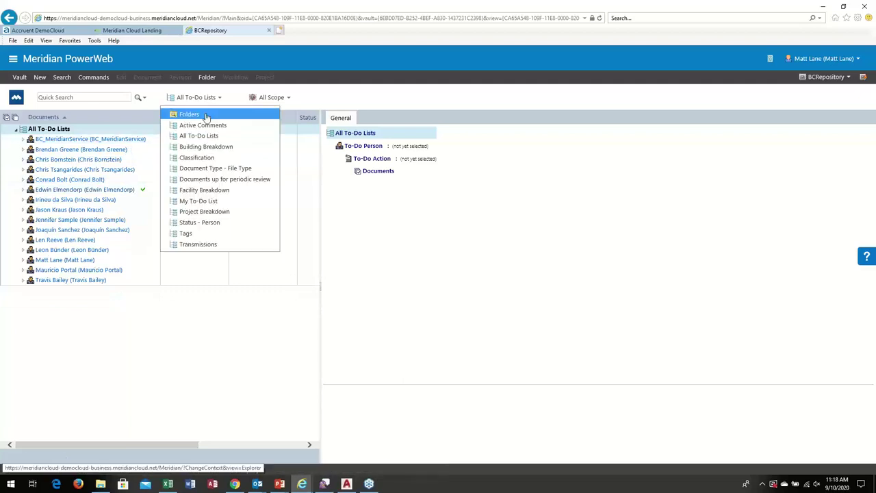
left_click(202, 223)
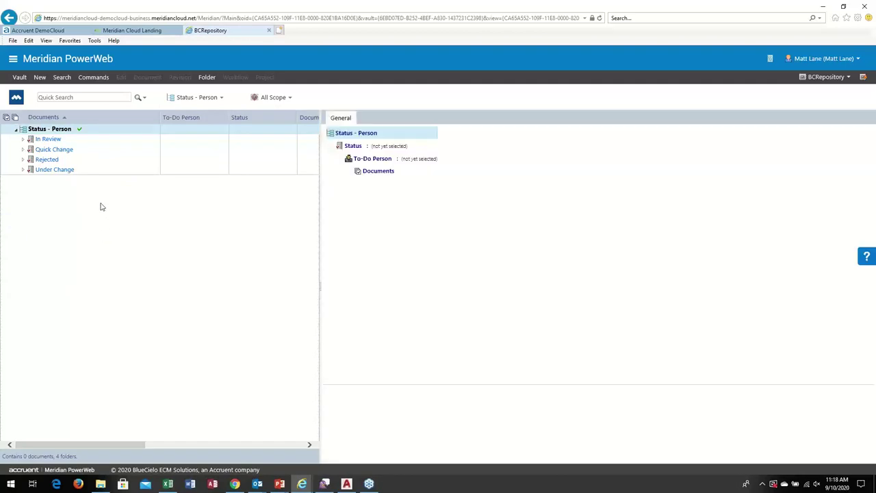
left_click(23, 170)
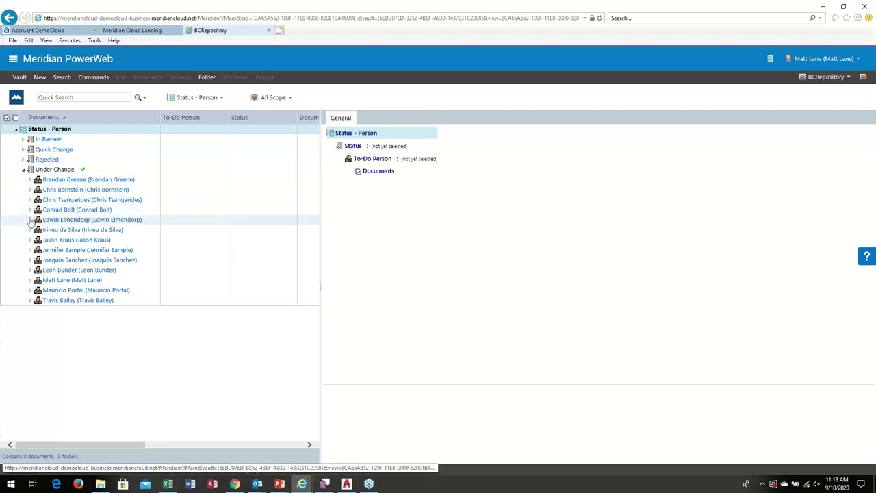
left_click(30, 220)
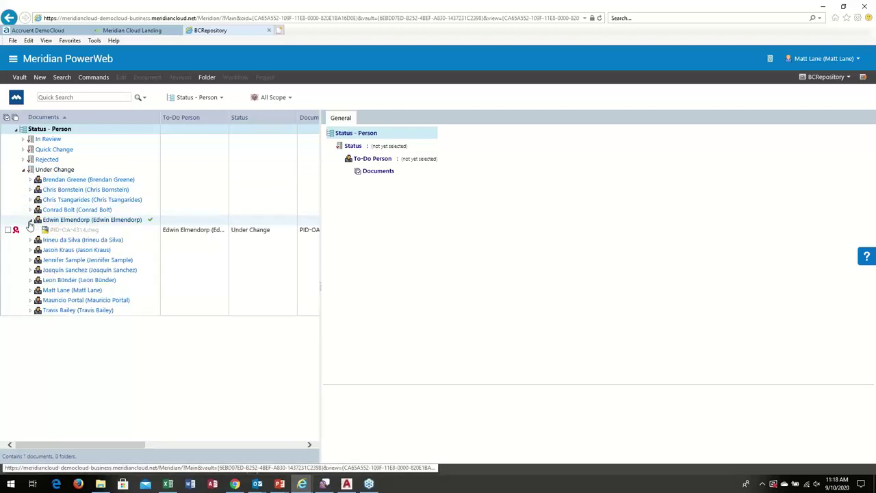
left_click(30, 220)
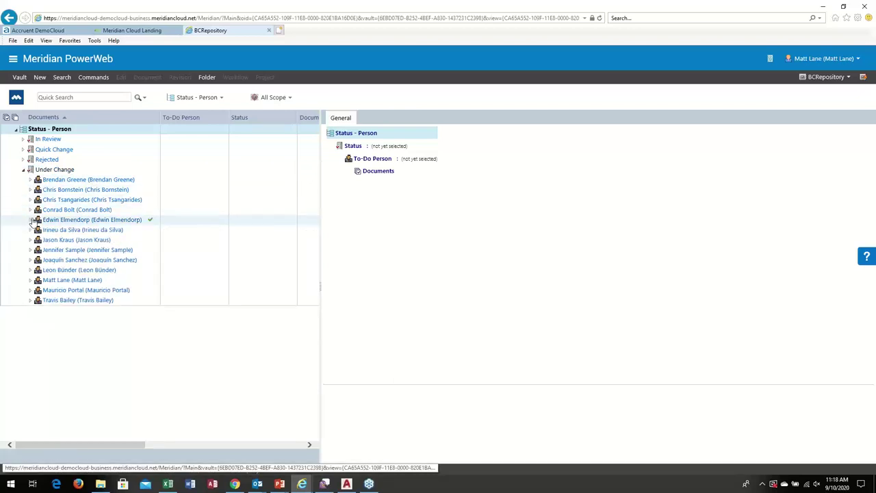
left_click(23, 170)
left_click(24, 139)
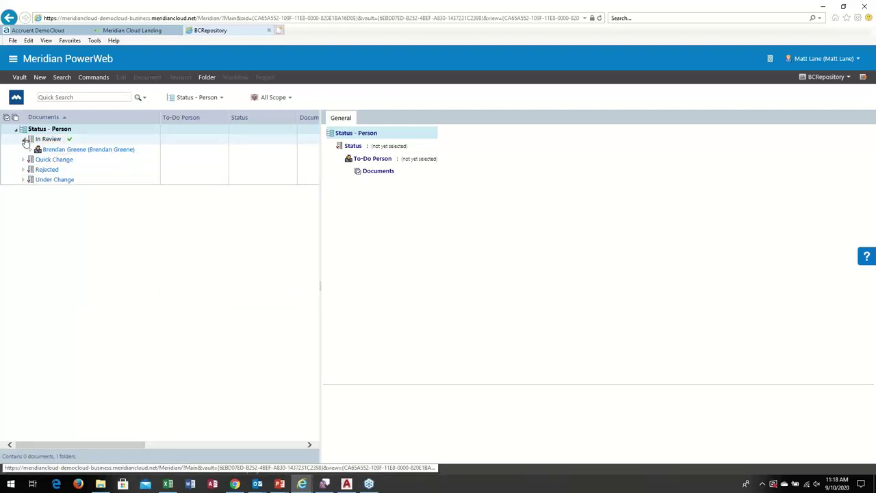
left_click(25, 139)
Switch the navigation view to Active Comments
left_click(197, 98)
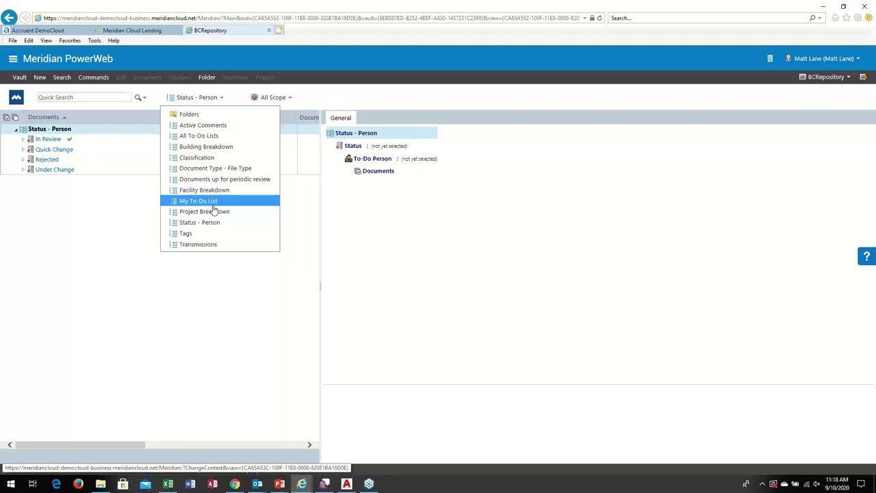
left_click(234, 126)
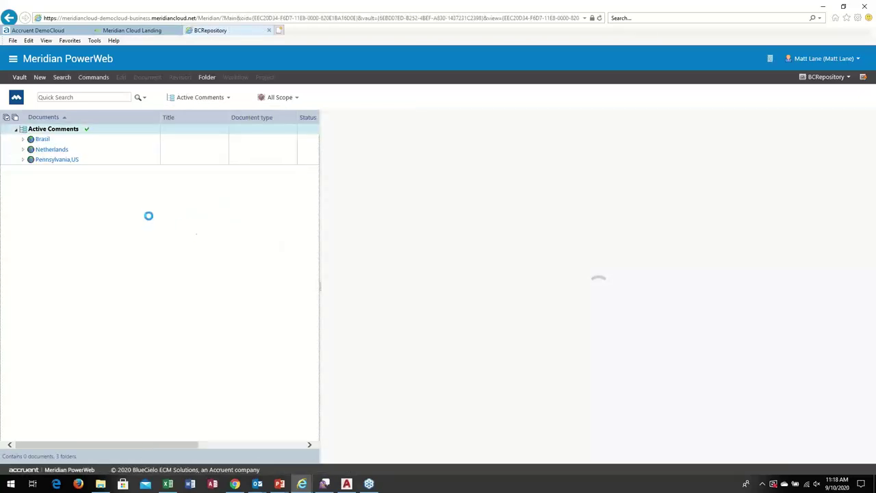
Expand Brasil, Sao Paulo, Main Office, General and All, and display the rendition of CTD-EA-0012.dwg with its redline comment
left_click(23, 139)
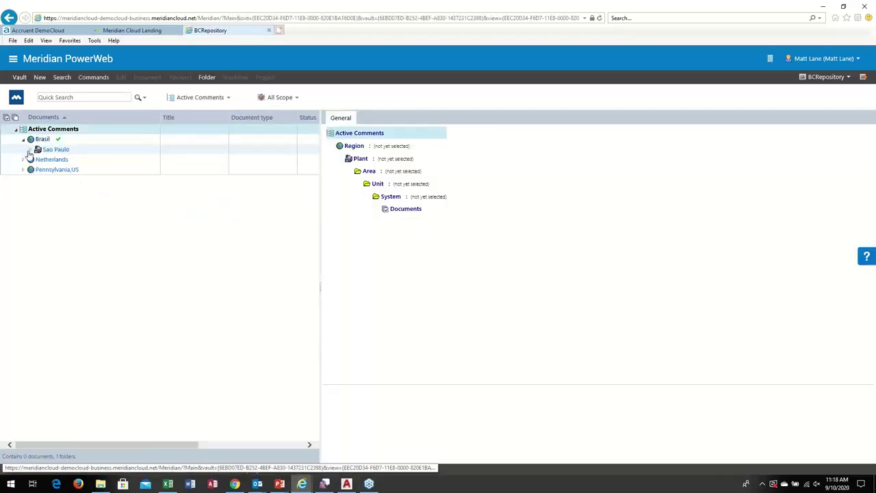
left_click(30, 149)
left_click(38, 160)
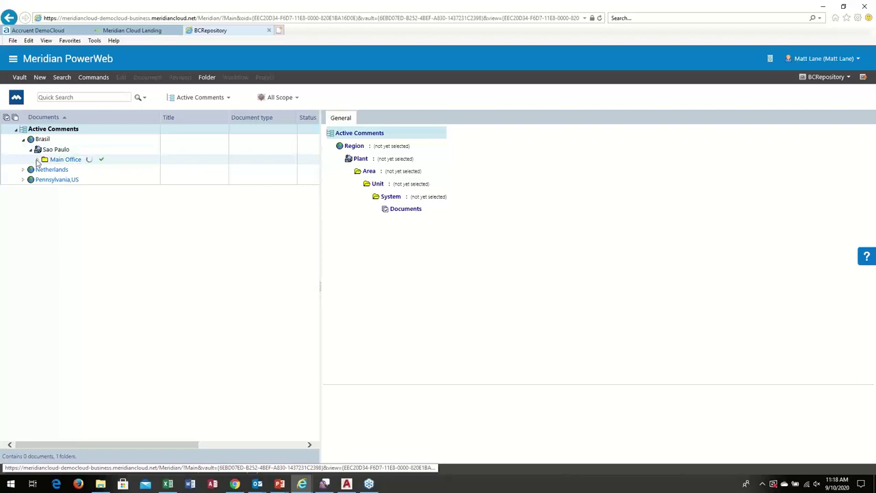
left_click(43, 170)
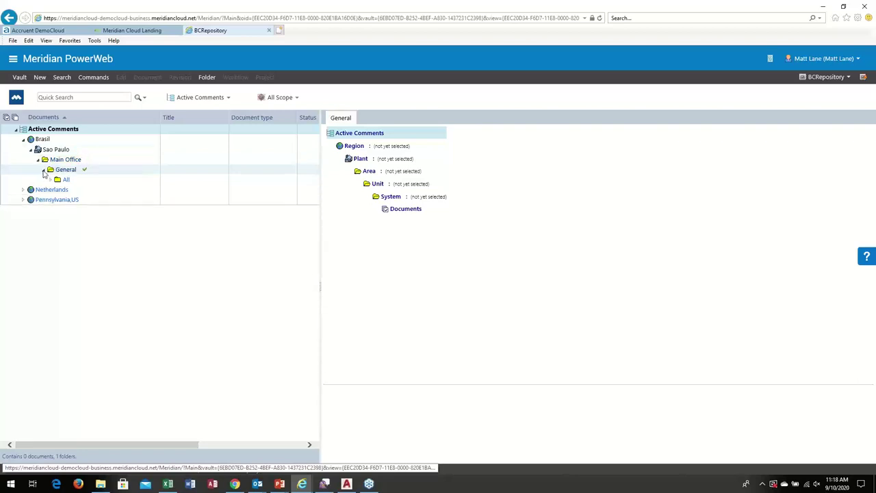
left_click(52, 180)
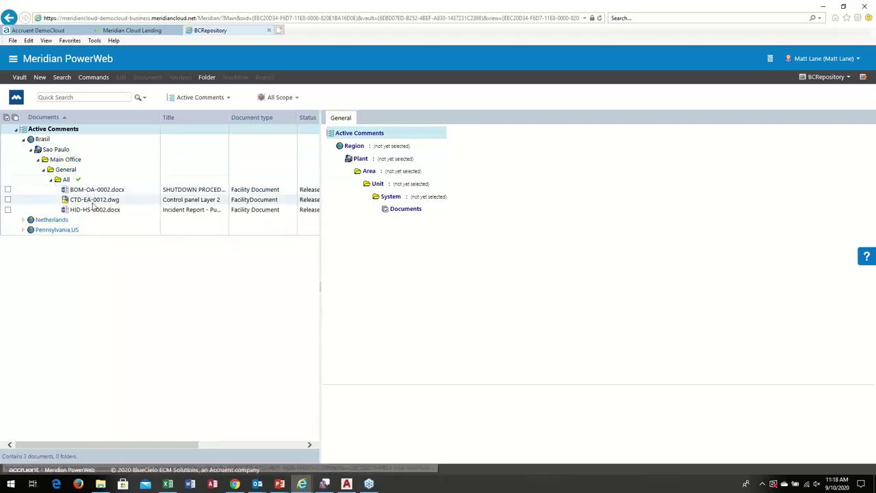
left_click(98, 200)
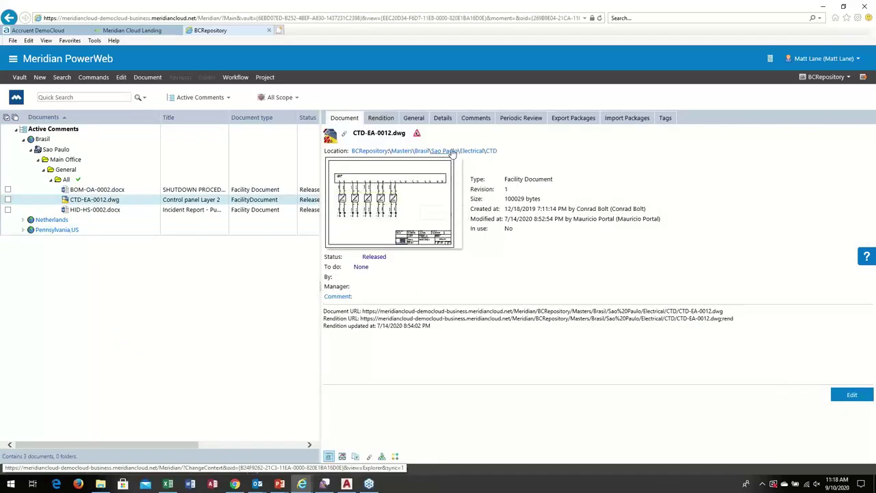
left_click(342, 456)
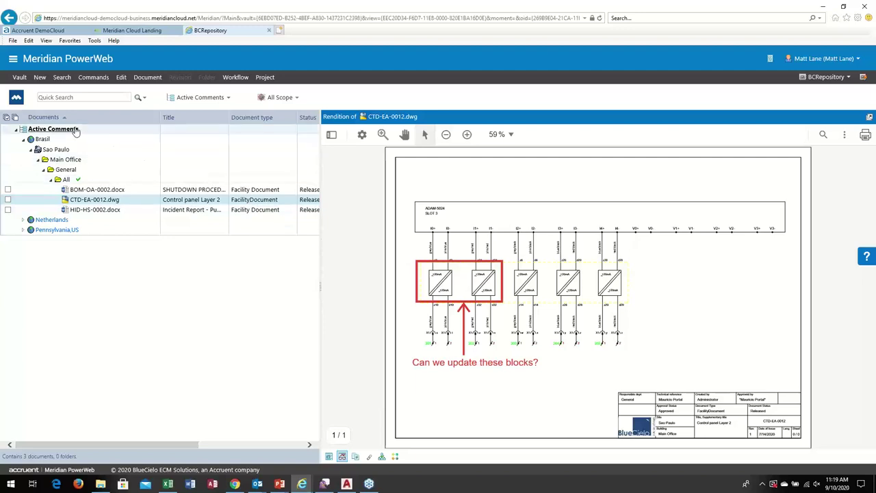
Return to the Folders navigation view and list the master and project copies of CTD-EA-0012.dwg
left_click(199, 97)
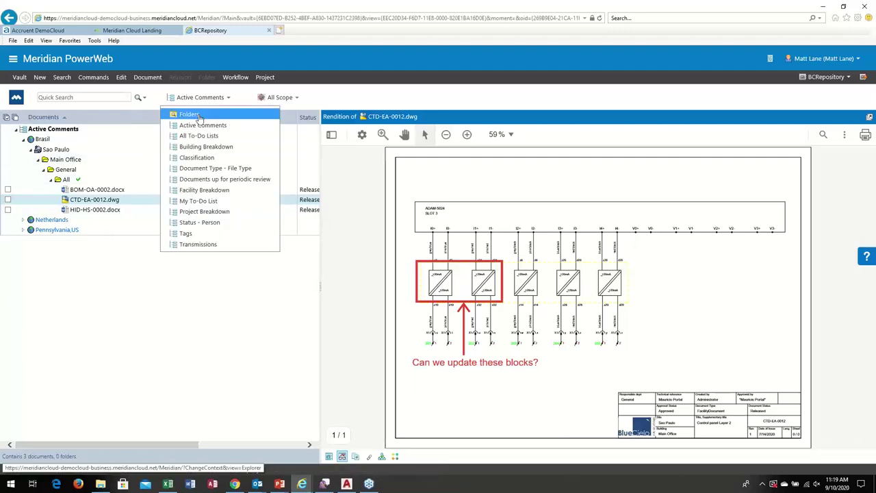
left_click(189, 112)
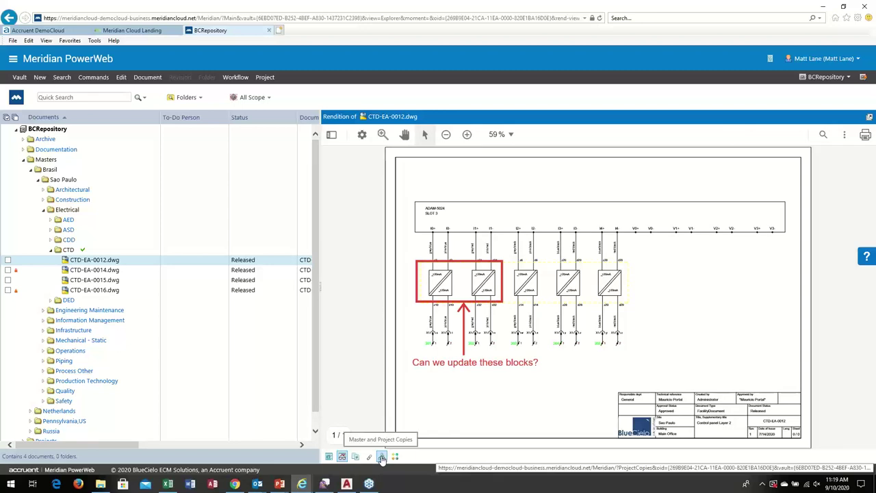
left_click(382, 458)
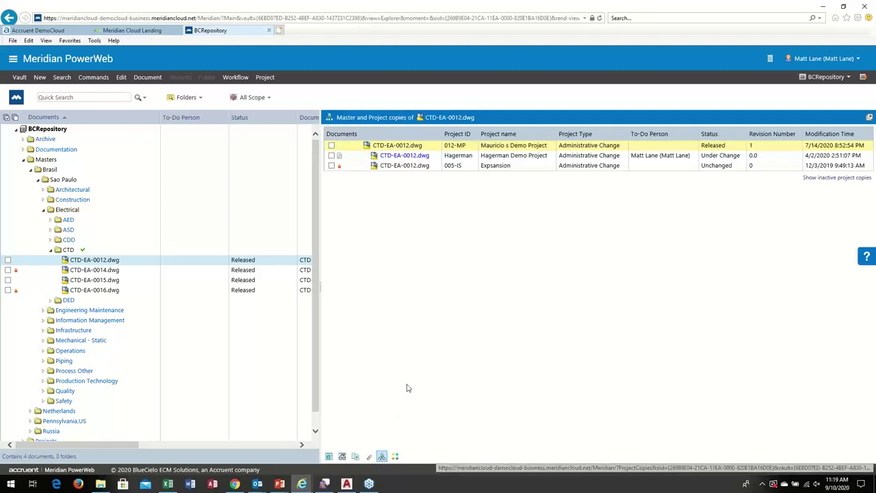
left_click(405, 157)
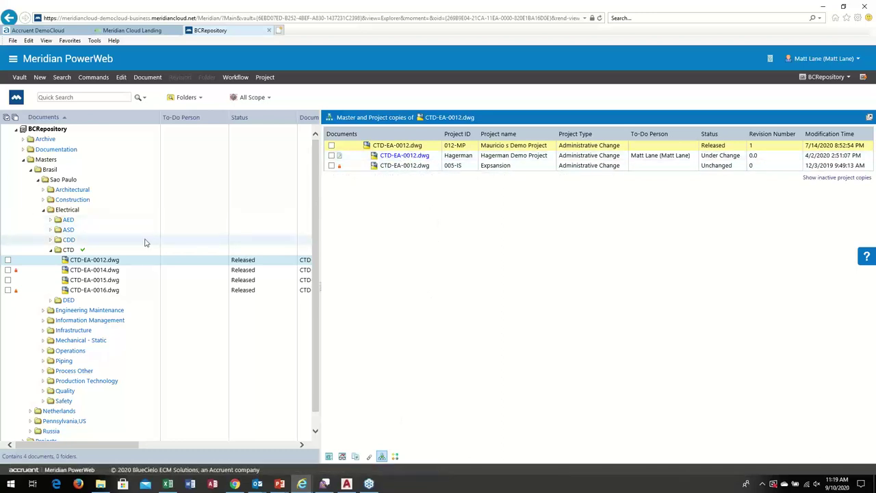
Check the master's project copy commands, and open the Hagerman Demo Project copy of the drawing with its workflow diagram shown
right_click(113, 265)
mouse_move(147, 334)
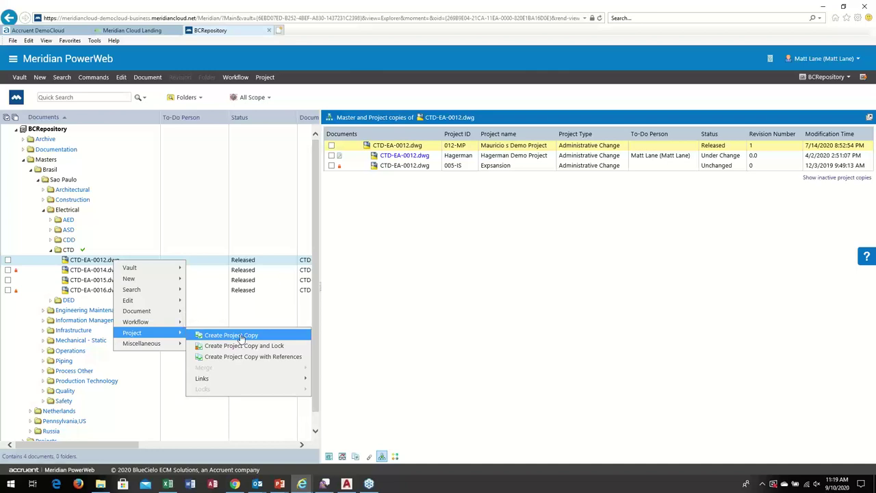
left_click(400, 156)
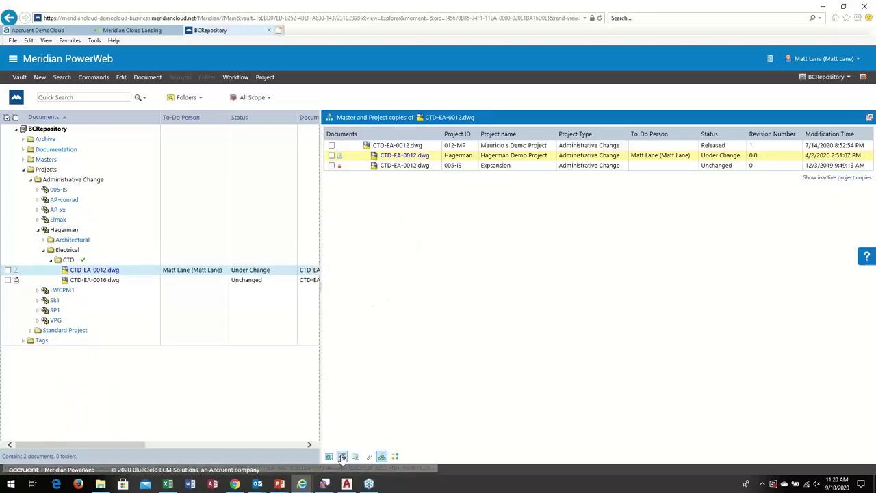
left_click(394, 456)
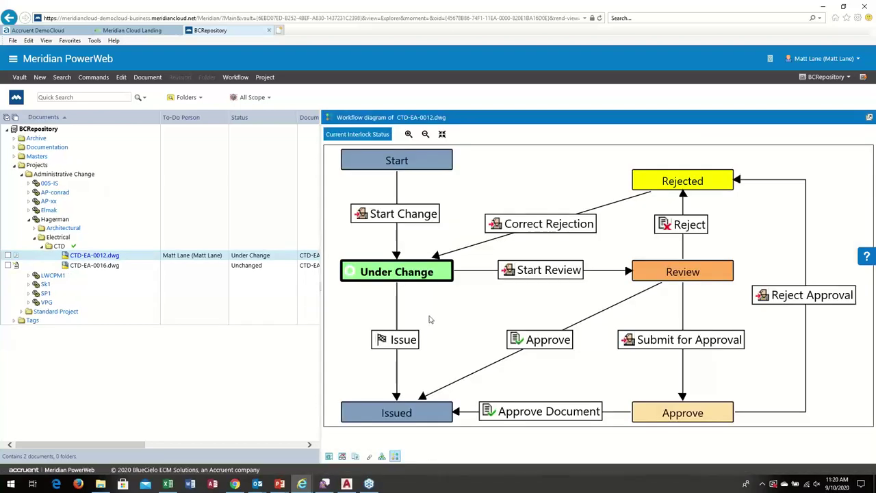
Open the Hagerman project copy of CTD-EA-0012.dwg from the vault for editing in AutoCAD
right_click(109, 258)
mouse_move(137, 293)
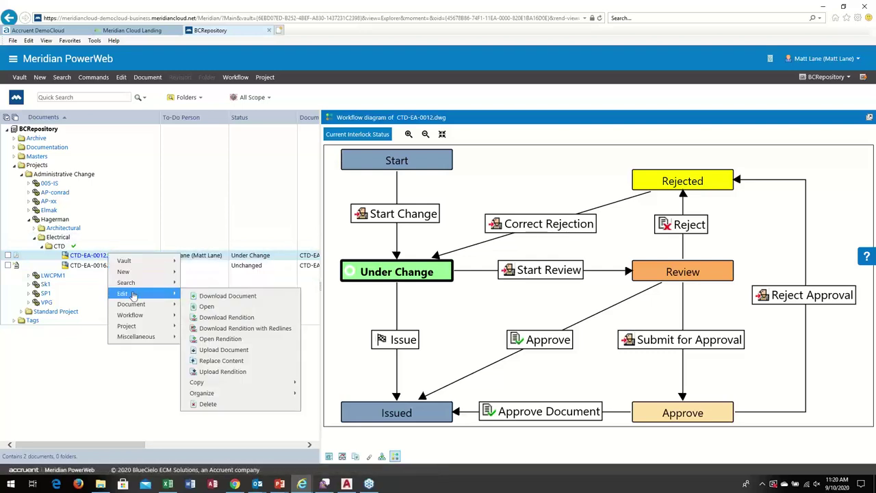
left_click(223, 302)
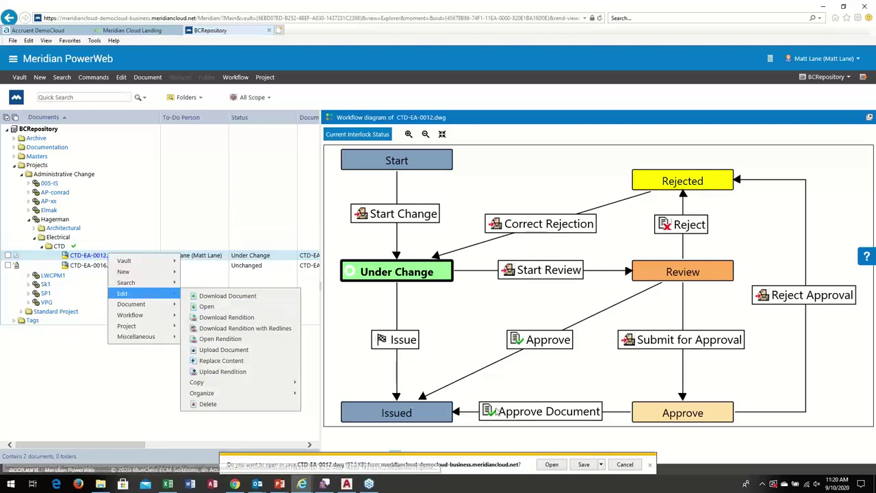
left_click(552, 465)
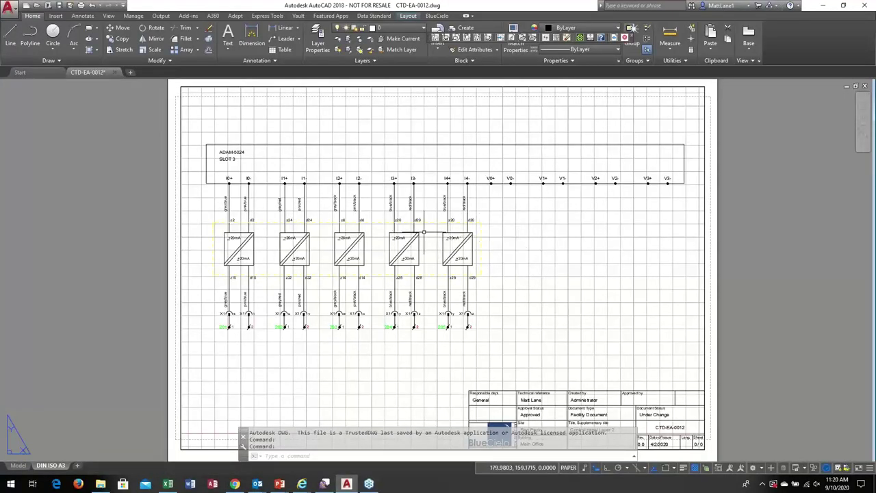
Draw a circle in the empty area to the right of the row of five blocks
type("c")
key("Return")
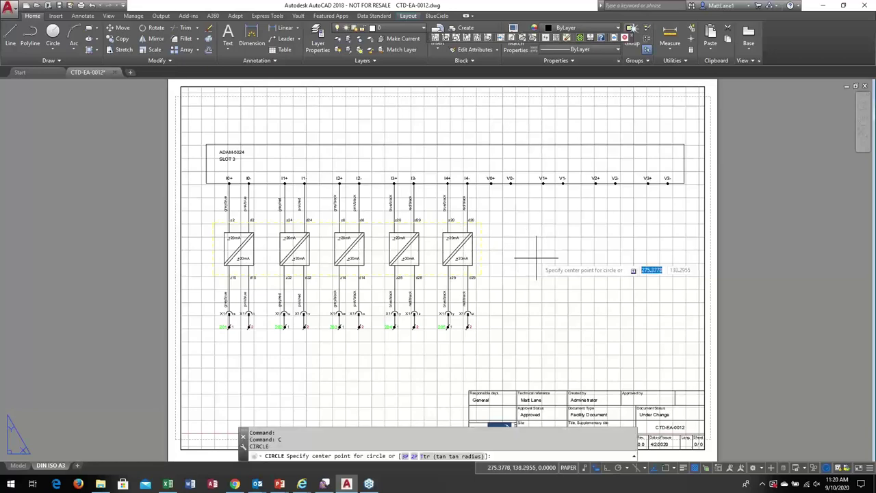
left_click(536, 258)
left_click(568, 247)
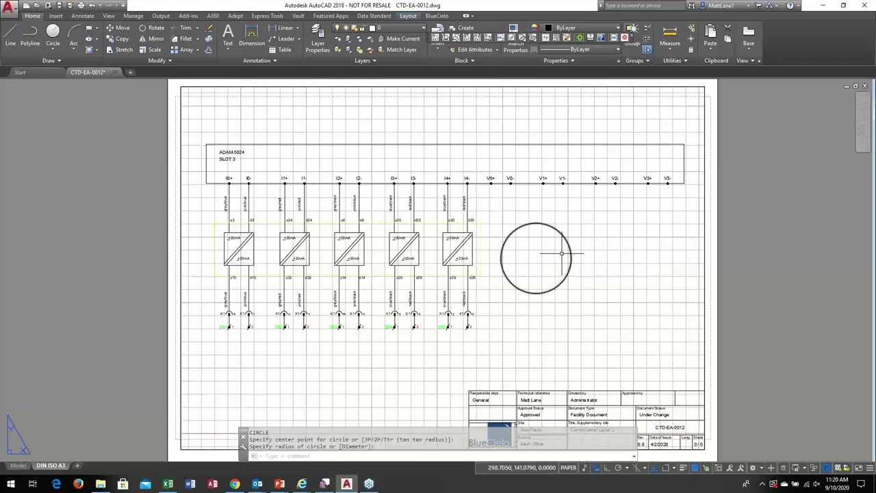
Save the edited drawing without logging in to Vault, and close it
left_click(60, 6)
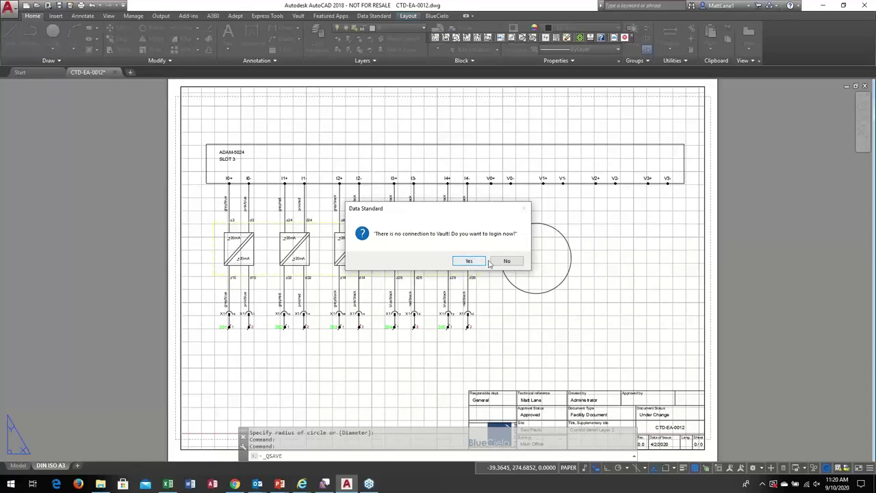
left_click(506, 262)
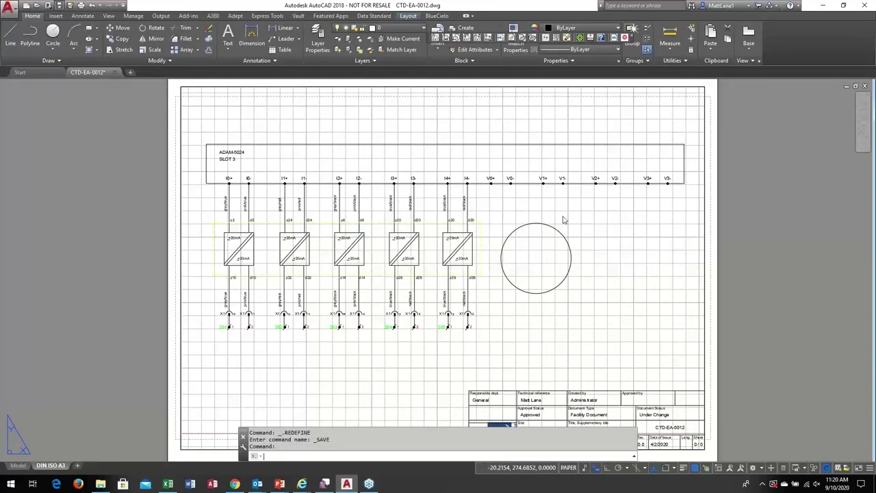
left_click(9, 8)
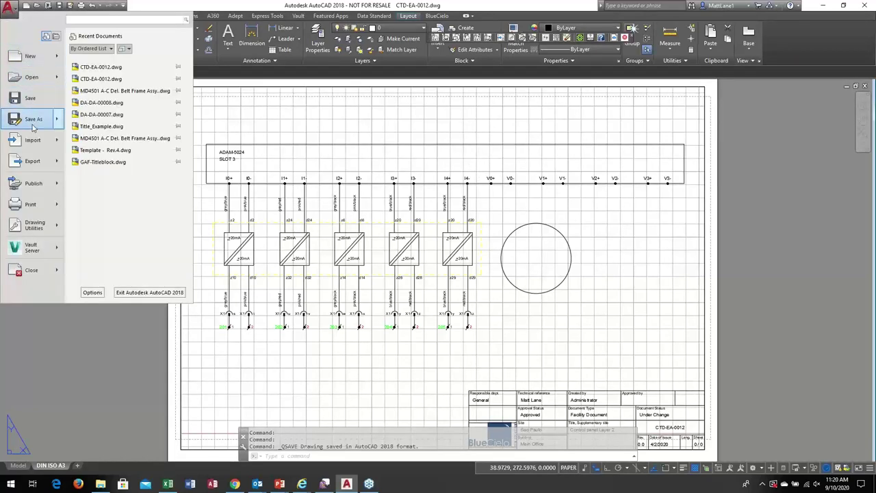
left_click(35, 272)
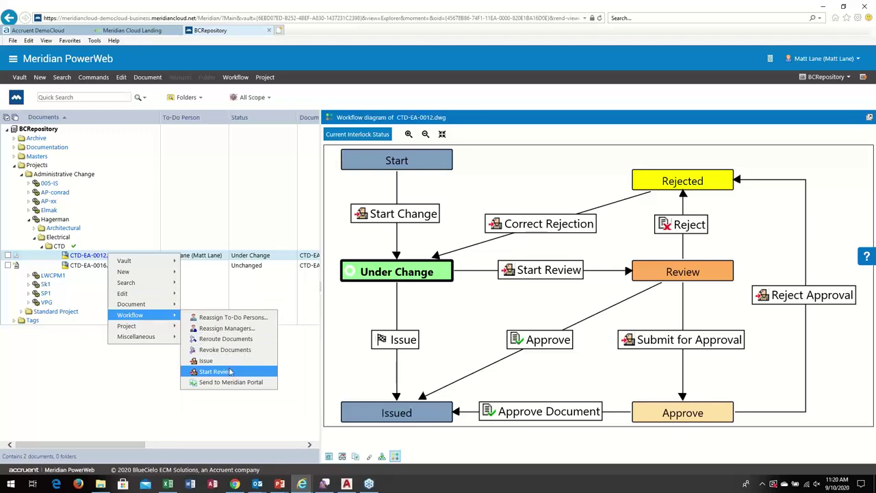
Start the review of the Hagerman copy of CTD-EA-0012.dwg, keeping the preselected user as the assignee
left_click(231, 371)
left_click_drag(556, 236, 556, 264)
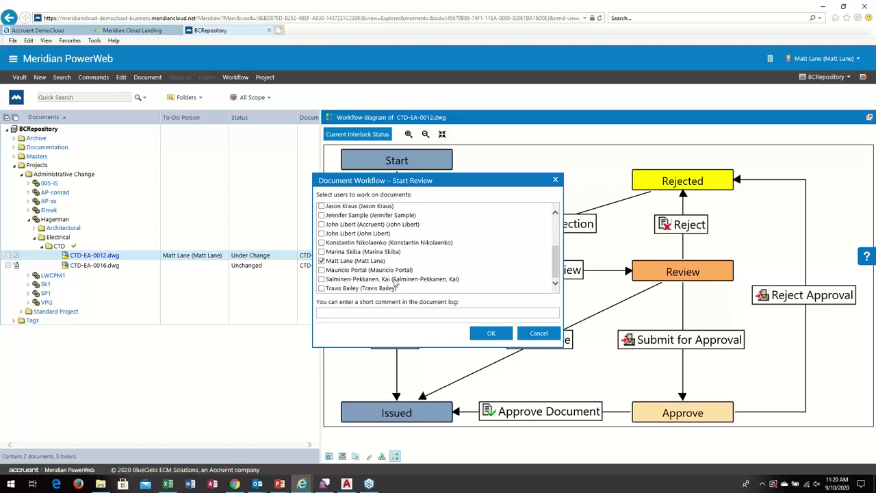
left_click(491, 335)
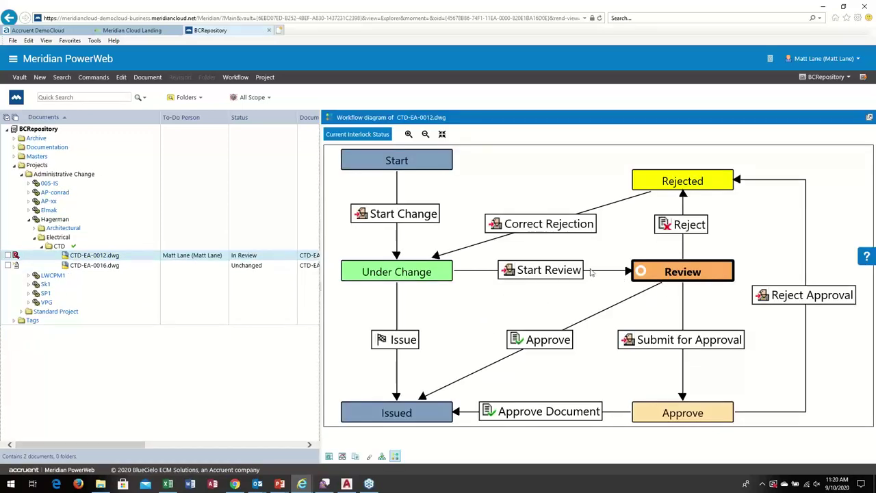
Switch the navigation view to My To-Do List and display the rendition of CTD-EA-0012.dwg under Review
left_click(196, 102)
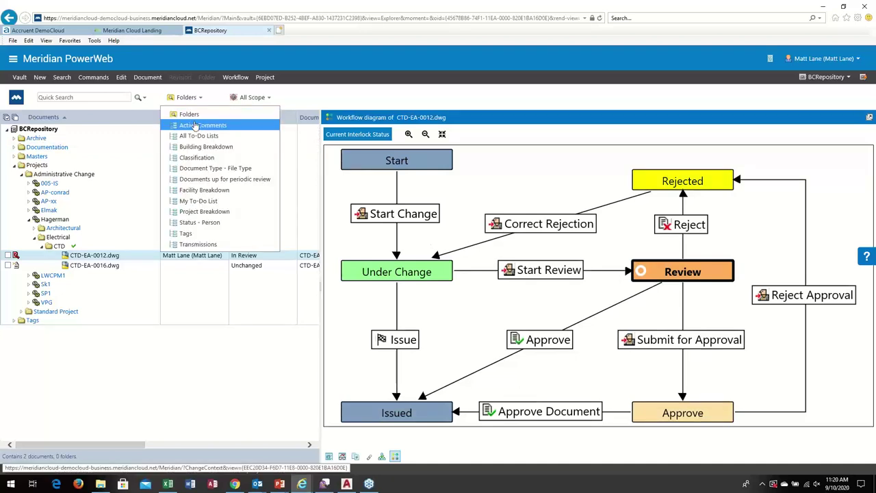
left_click(199, 202)
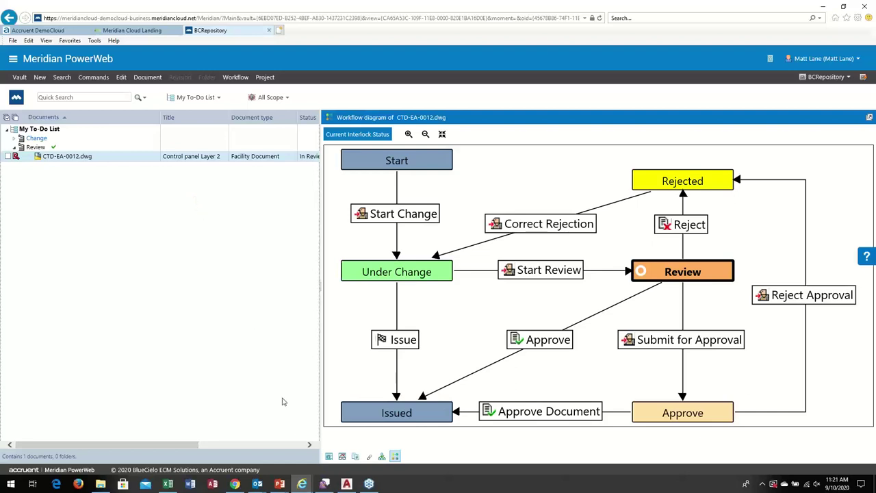
left_click(343, 458)
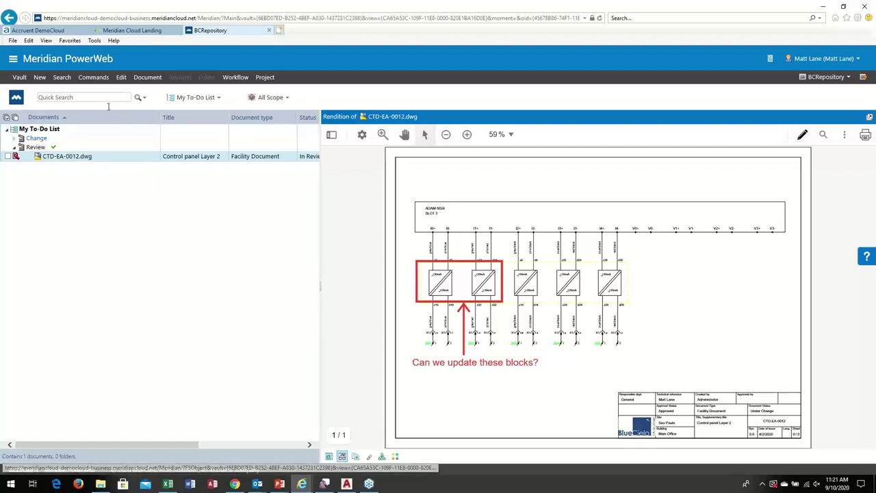
Examine the document and workflow commands available for CTD-EA-0012.dwg in review, along with its document properties
left_click(146, 79)
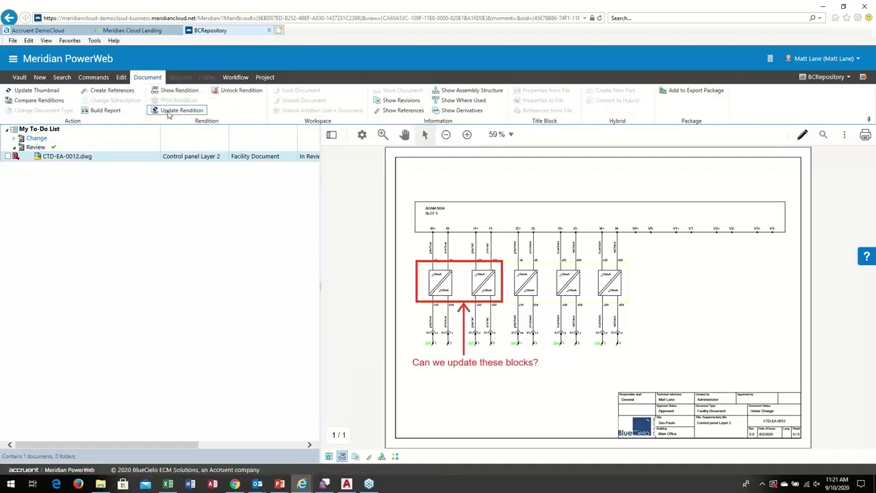
right_click(74, 157)
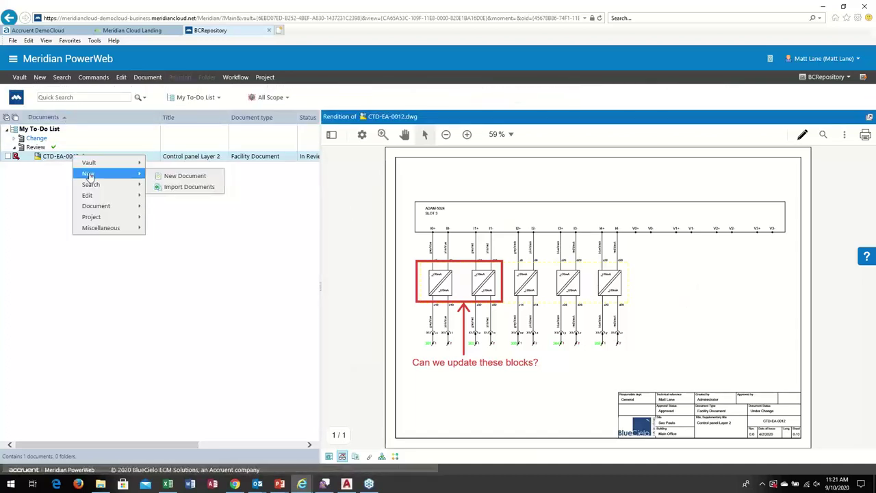
mouse_move(108, 217)
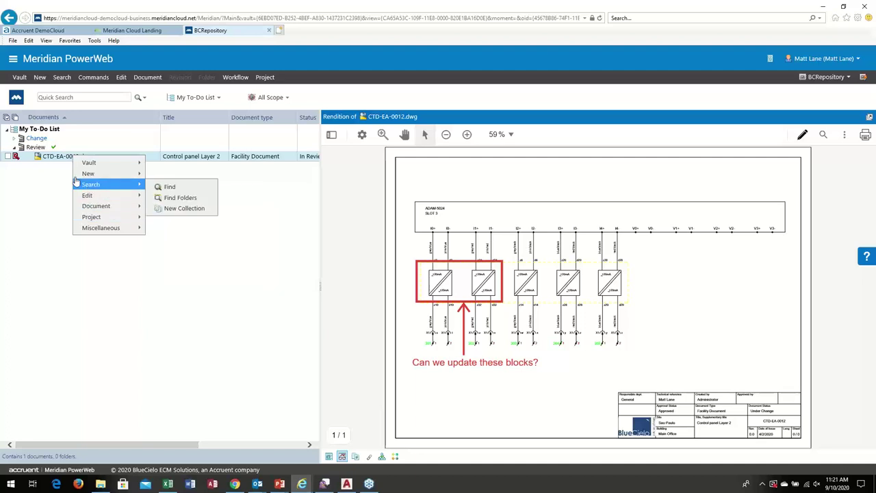
mouse_move(103, 173)
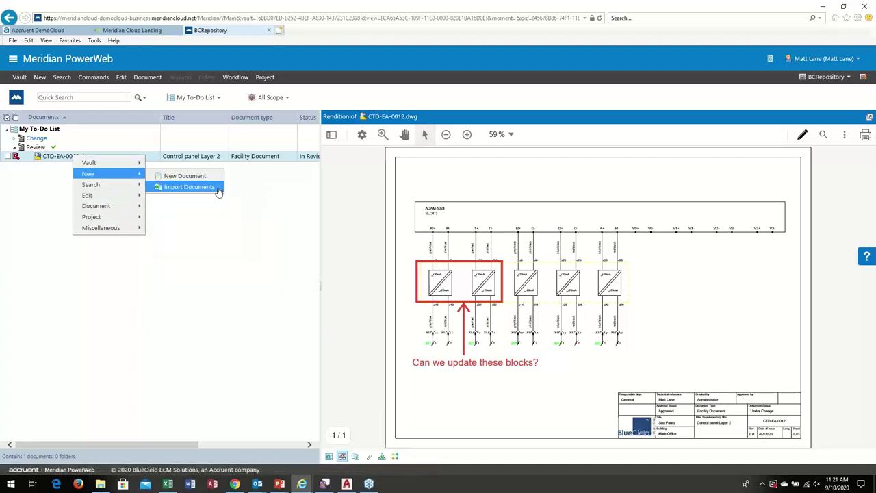
left_click(232, 200)
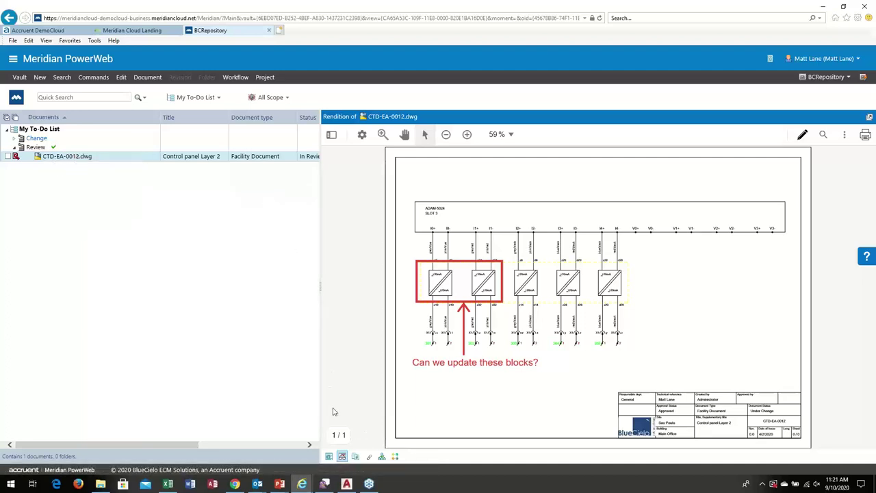
left_click(329, 461)
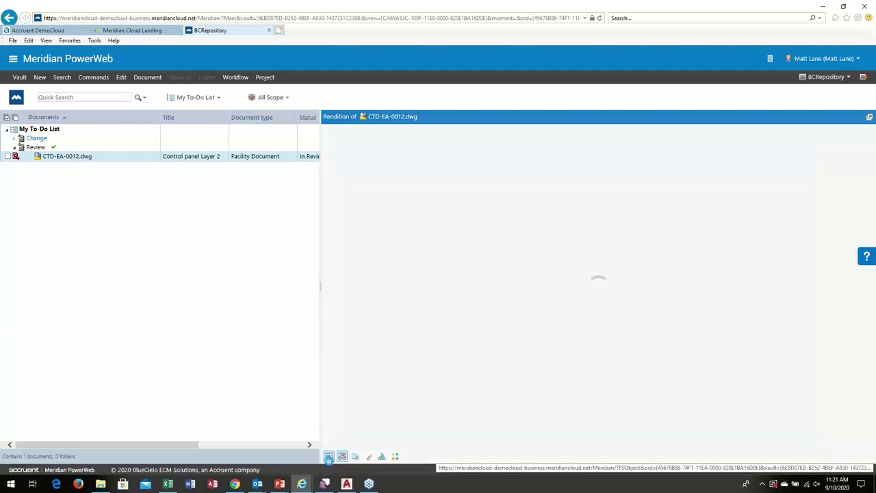
right_click(80, 165)
mouse_move(81, 166)
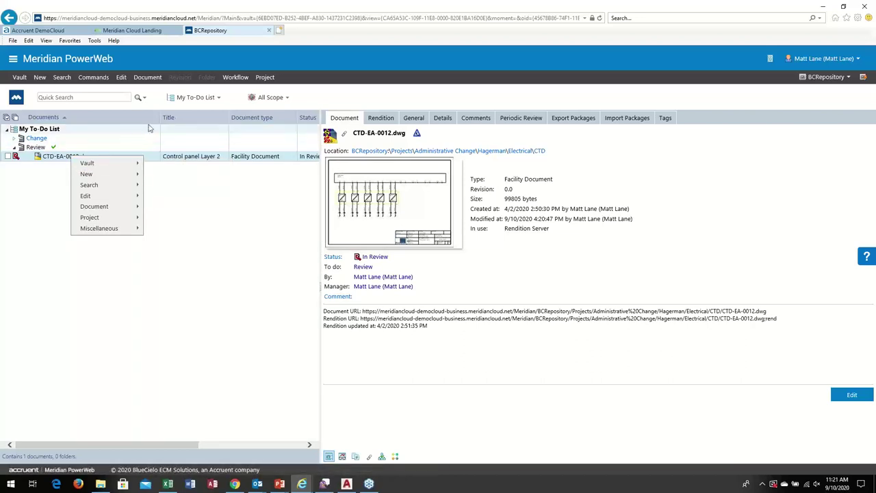
left_click(235, 77)
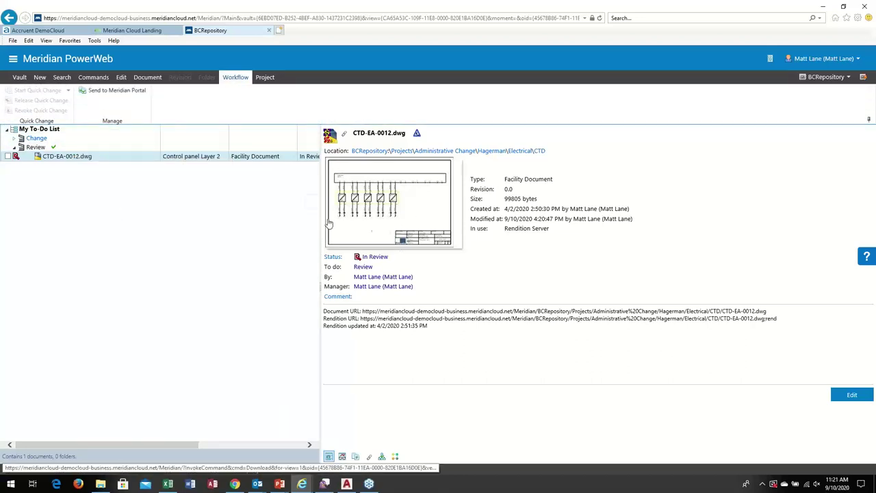
List the master and project copies of CTD-EA-0012.dwg and try to go to its released master
right_click(80, 159)
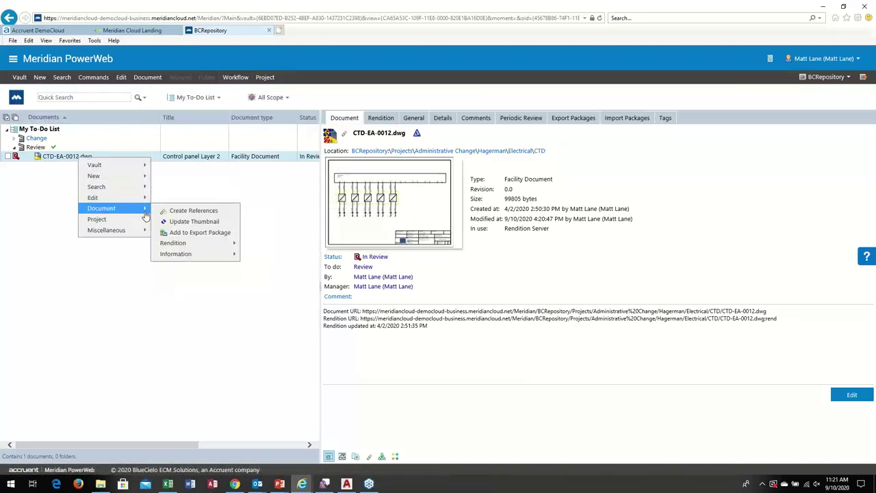
mouse_move(153, 223)
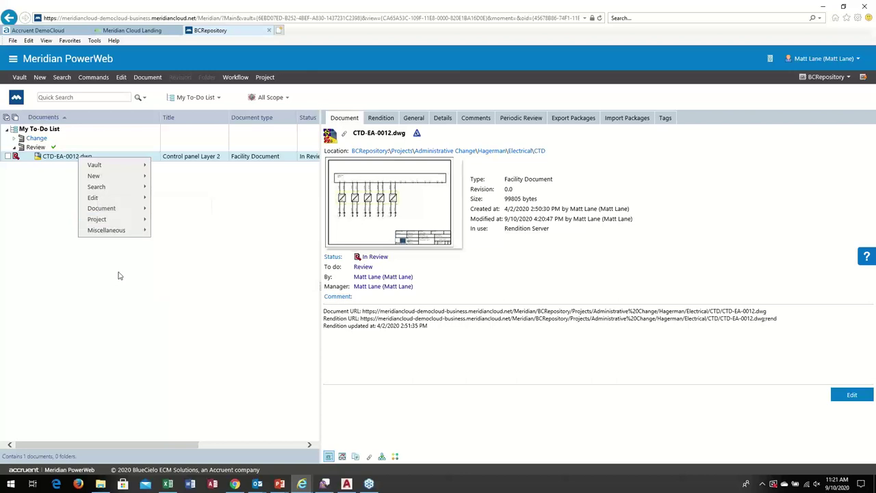
mouse_move(126, 188)
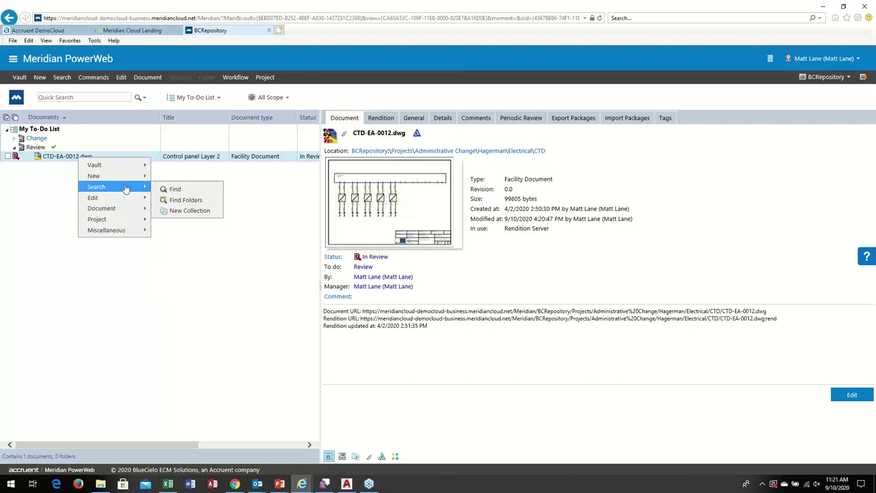
left_click(382, 457)
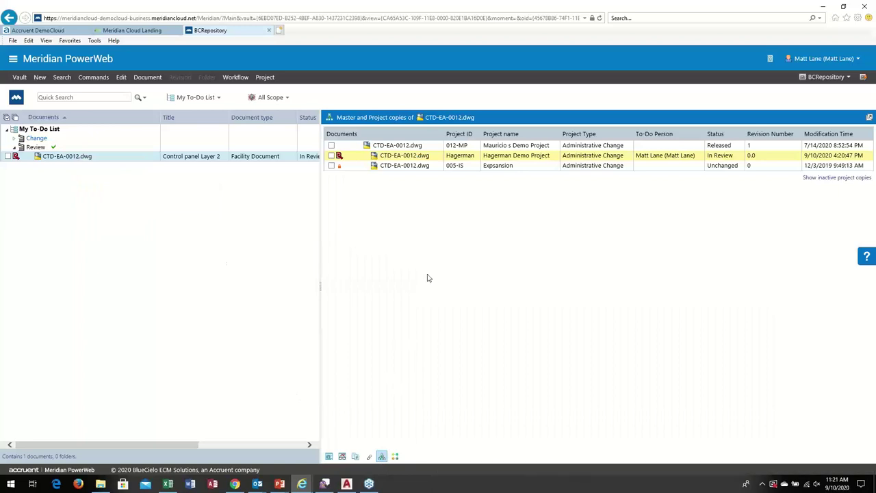
left_click(397, 146)
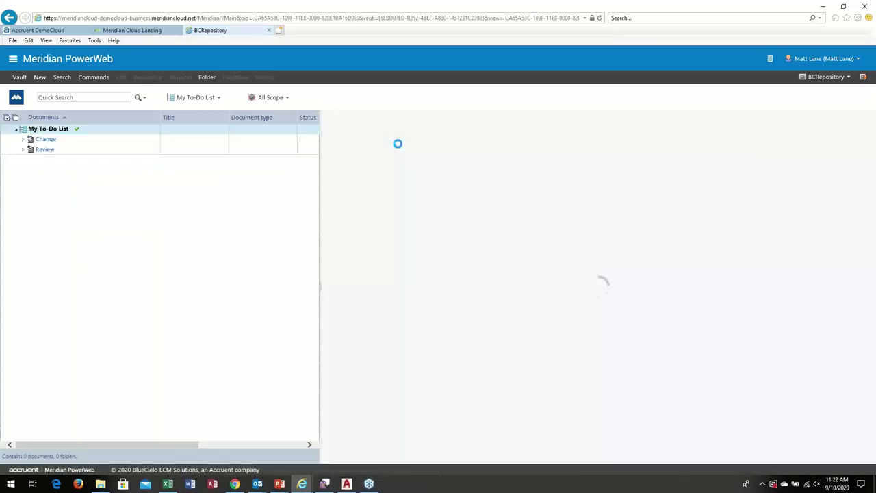
Switch the navigation view to Folders and display the master CTD-EA-0012.dwg under Masters, Brasil, Sao Paulo, Electrical, CTD
left_click(202, 97)
left_click(196, 120)
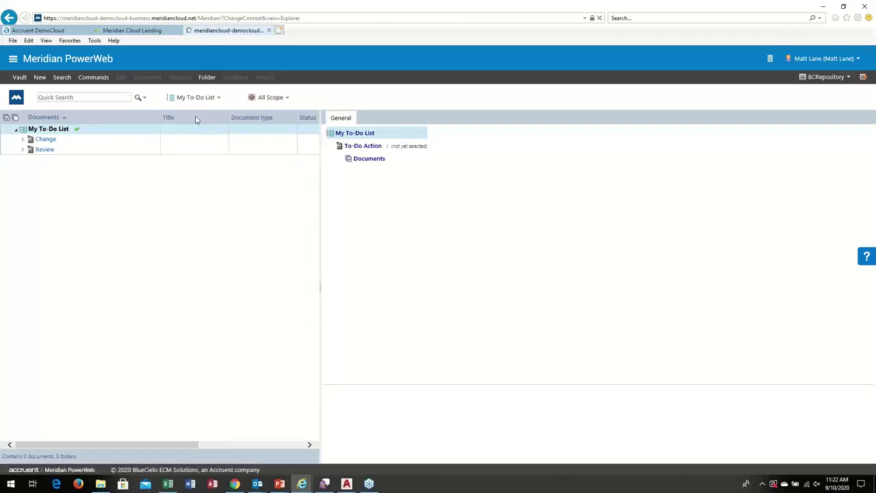
left_click(30, 159)
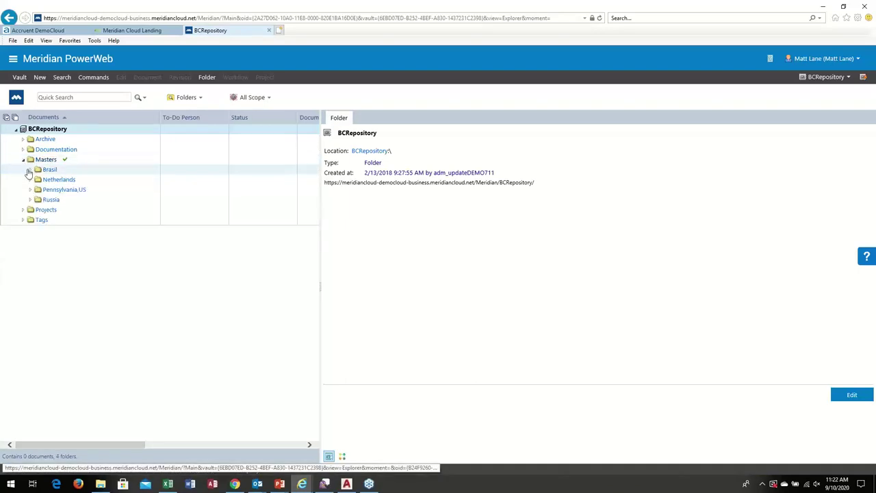
left_click(31, 169)
left_click(38, 180)
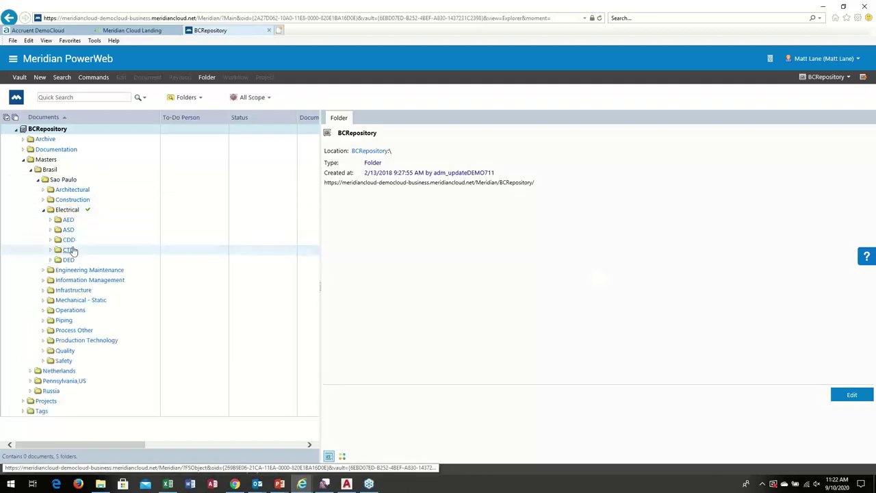
left_click(71, 251)
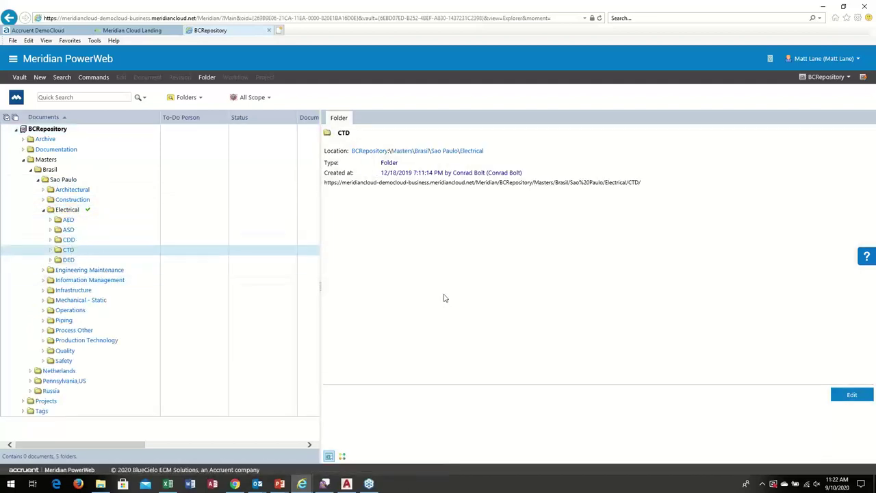
left_click(50, 253)
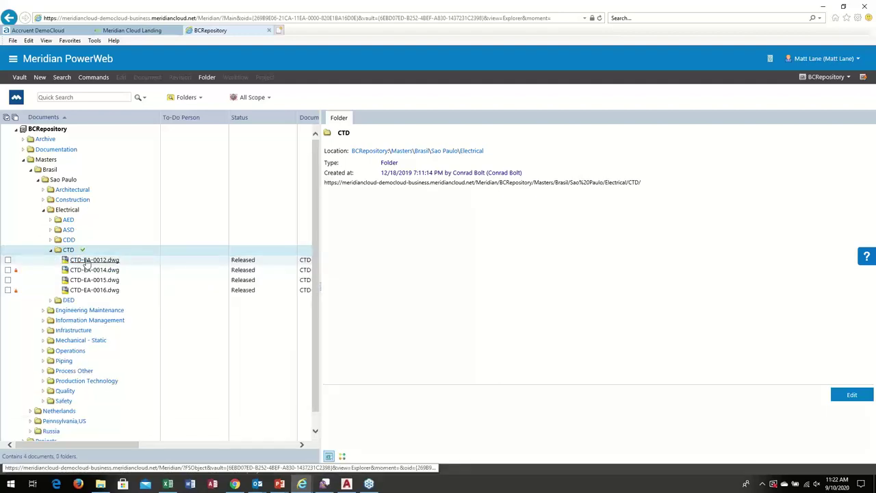
left_click(87, 262)
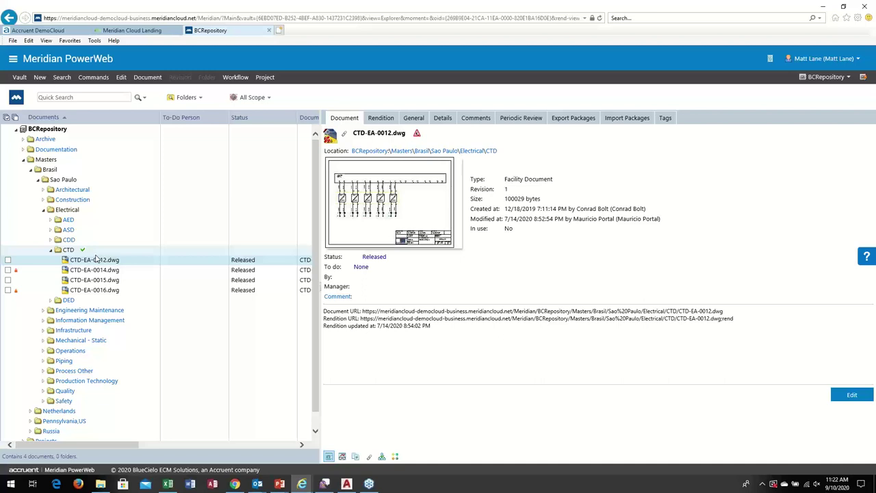
Open 00-ZPW-1.tag in the Equipment folder under Tags and look through the documents where it is used
left_click(46, 159)
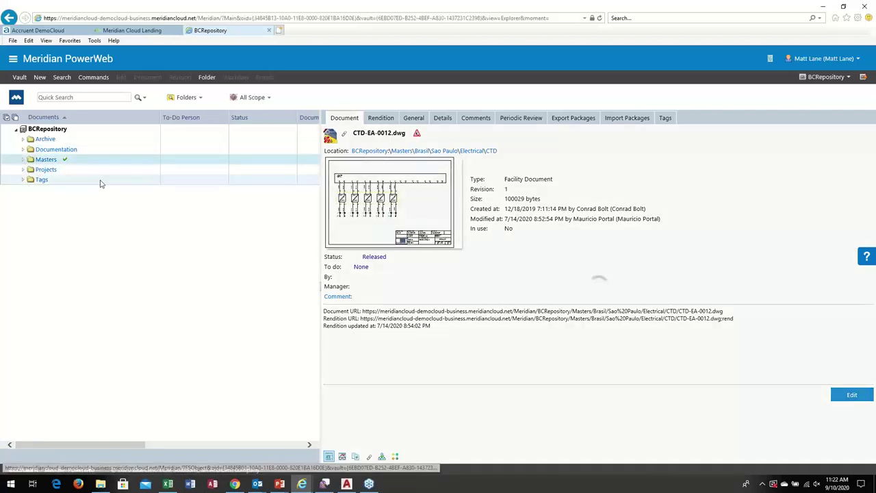
left_click(24, 180)
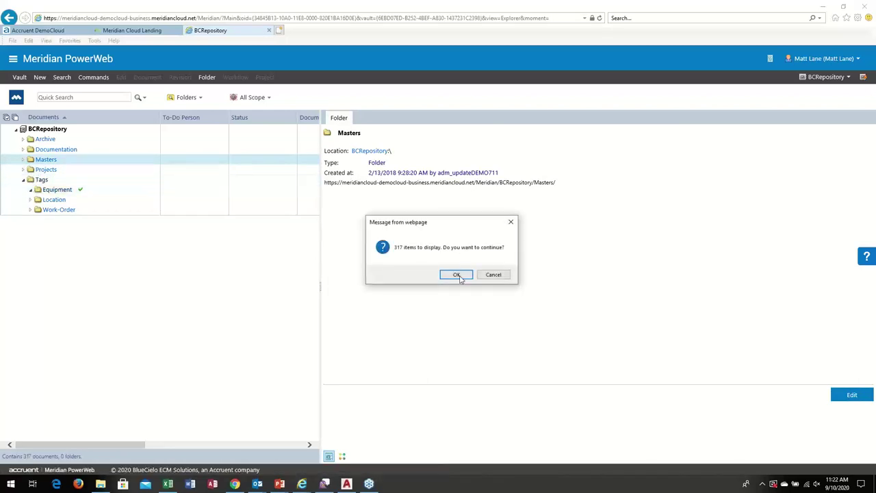
left_click(456, 274)
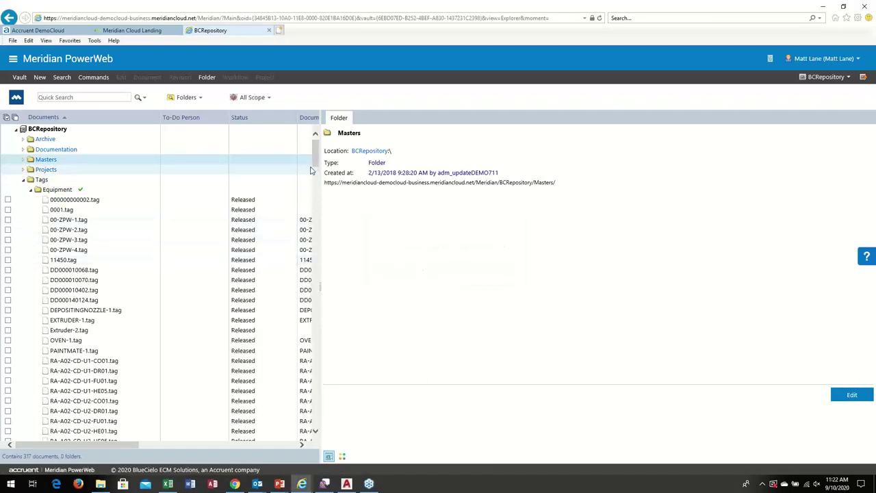
left_click(69, 221)
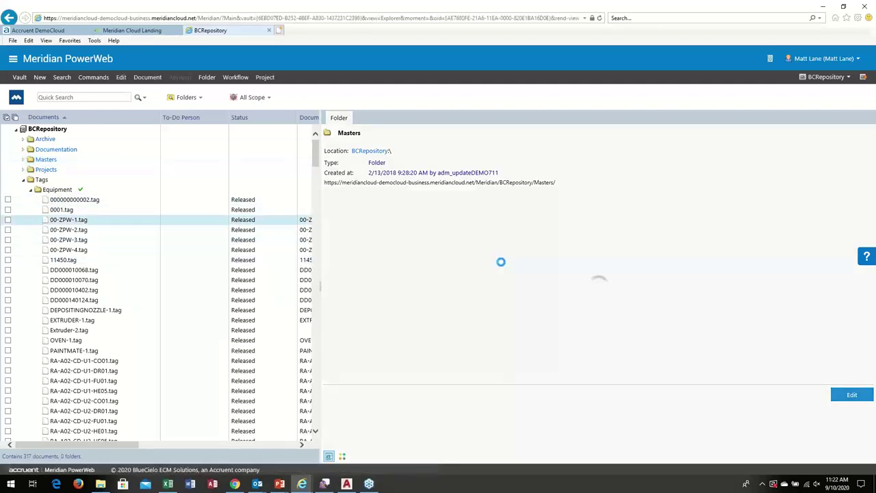
left_click(391, 118)
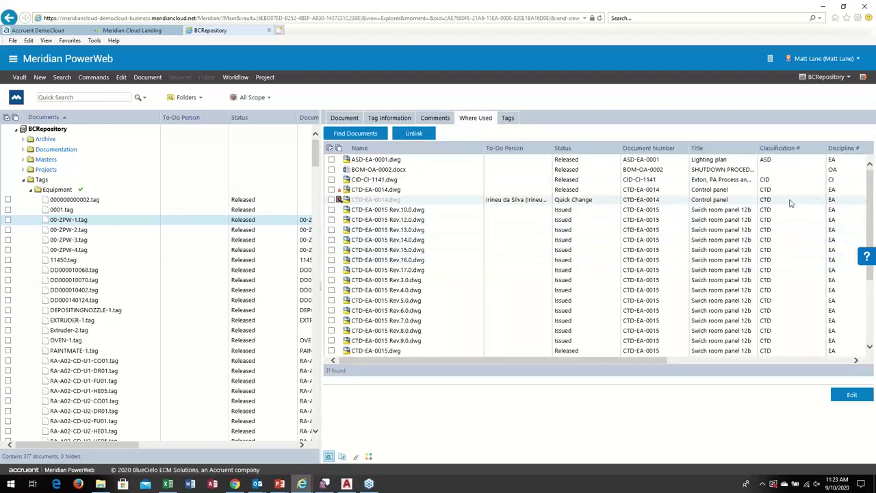
left_click_drag(872, 192, 873, 254)
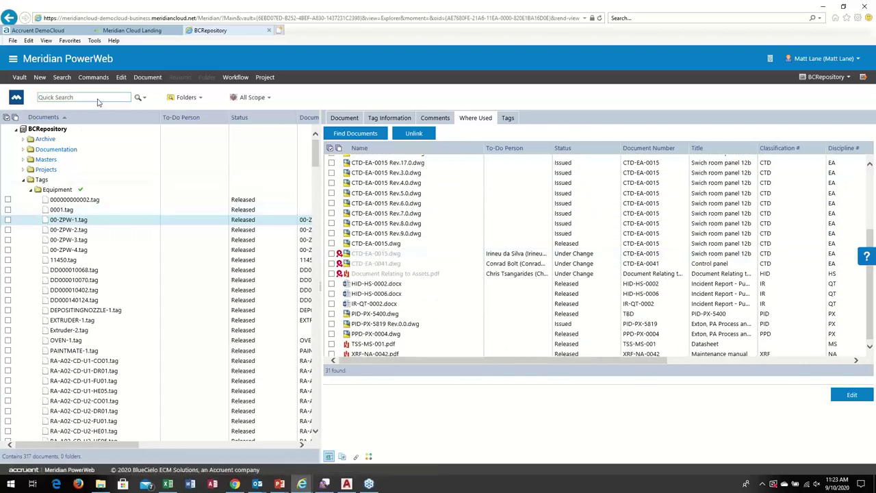
Collapse the Tags folder and run a quick search of the vault for 00-zpw-1
left_click(25, 181)
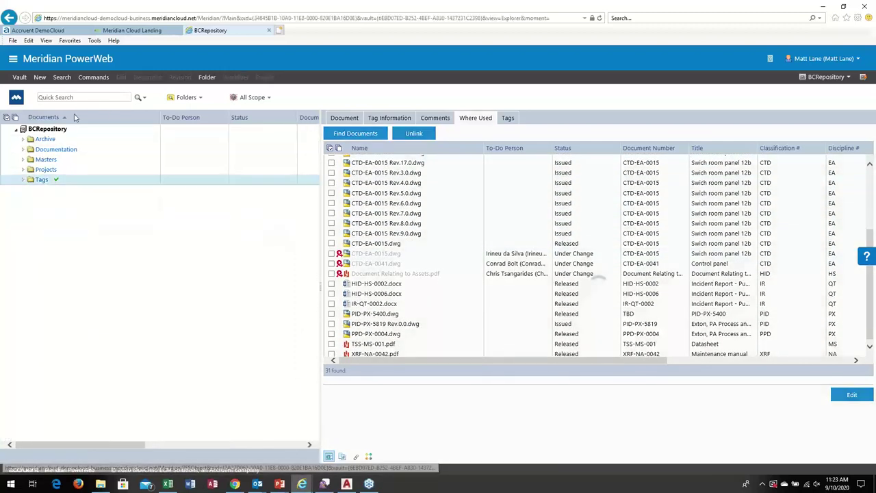
left_click(90, 98)
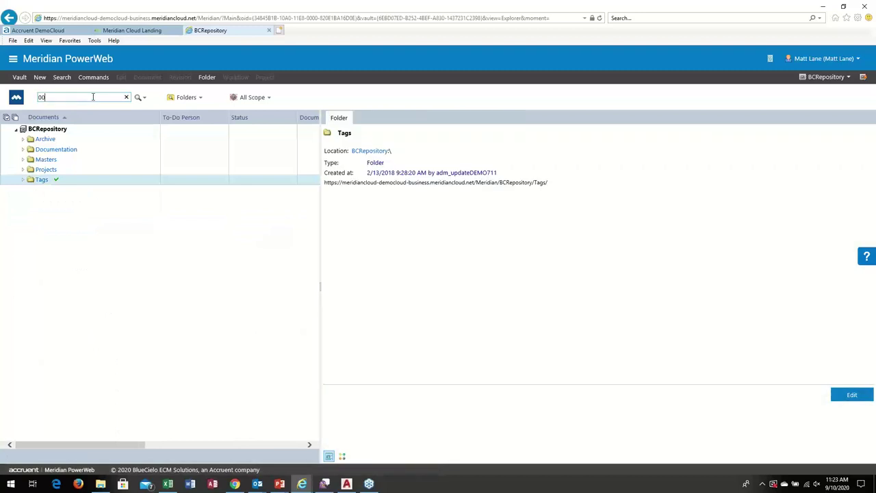
type("00-2")
type("pw-1")
key("Return")
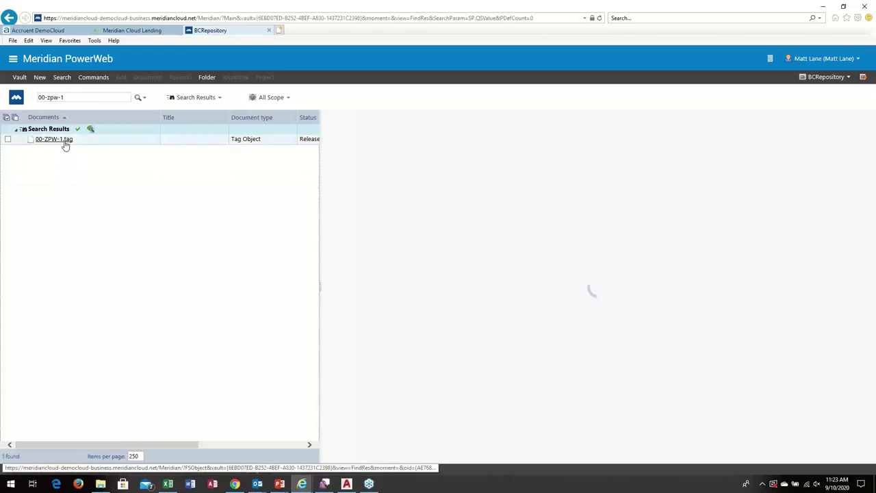
From the where-used documents of 00-ZPW-1.tag, go to the released CTD-EA-0015.dwg and display its rendition
left_click(65, 141)
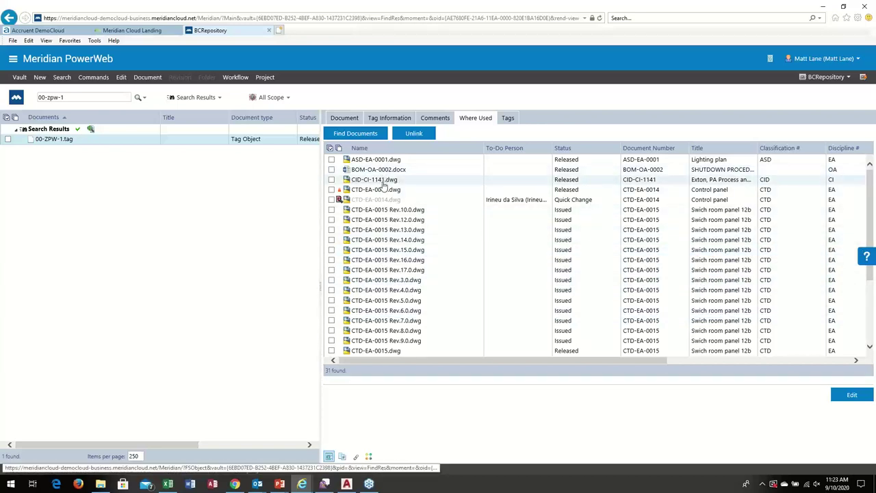
left_click(386, 352)
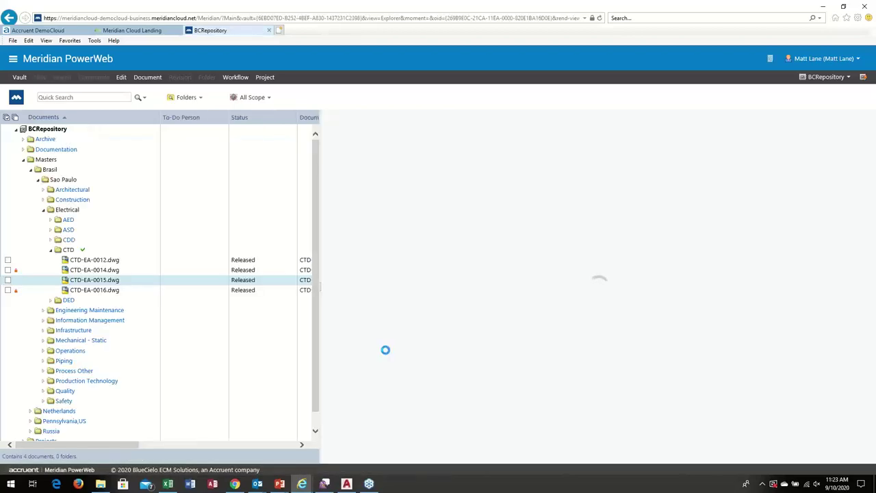
left_click(342, 456)
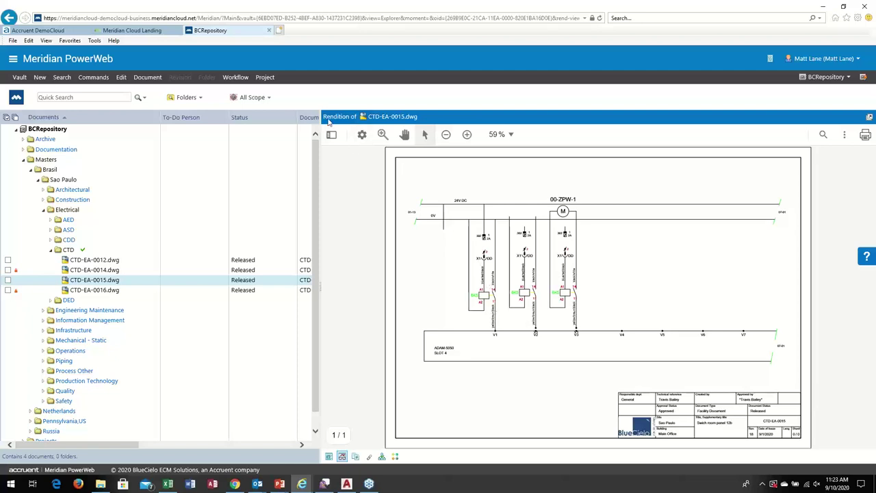
Switch to Meridian Explorer from the Meridian Cloud landing page and search its Tags view for tag number 00-zpw-1
left_click(132, 30)
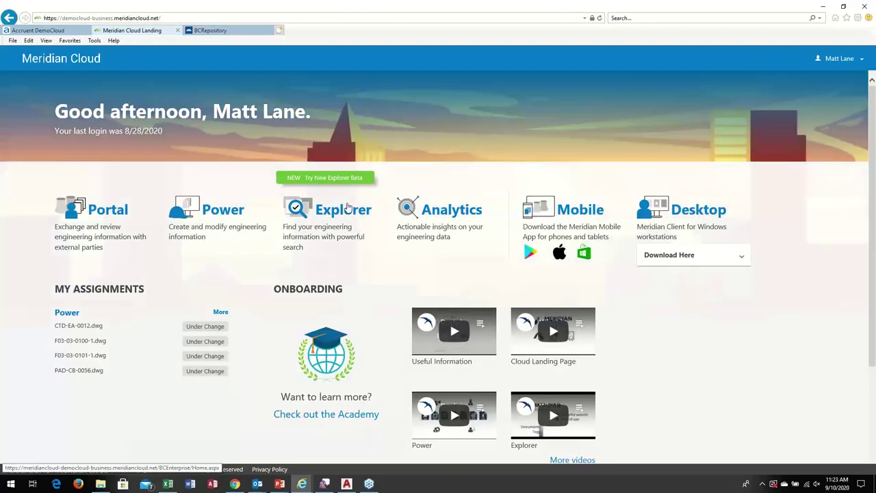
left_click(331, 238)
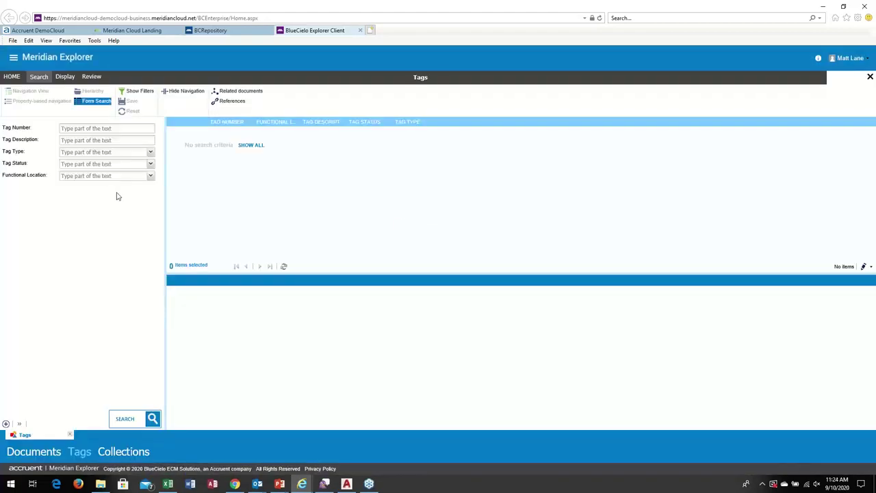
left_click(100, 129)
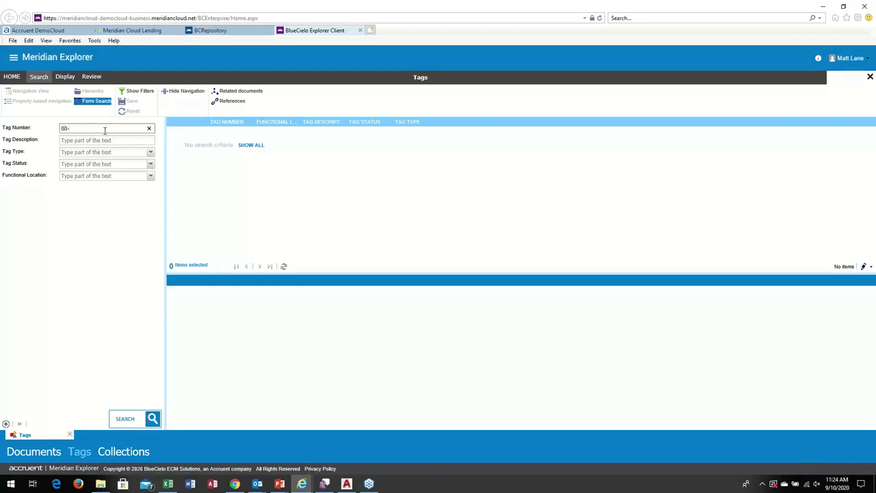
key("Return")
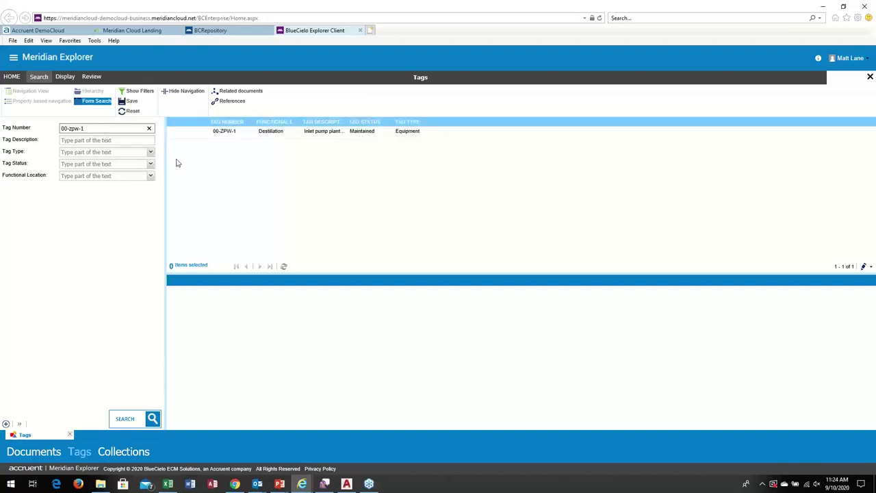
View the maintenance manual XRF-NA-0042.pdf from the documents related to tag 00-ZPW-1, and close it
left_click(224, 131)
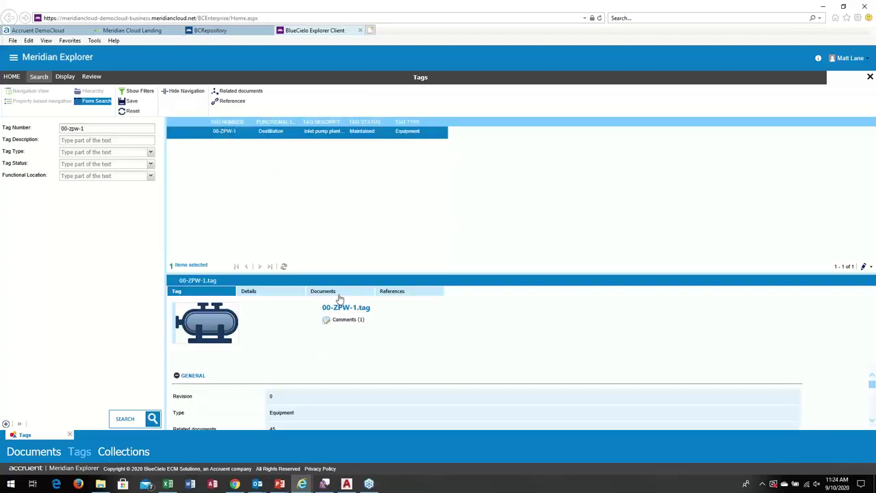
left_click(338, 293)
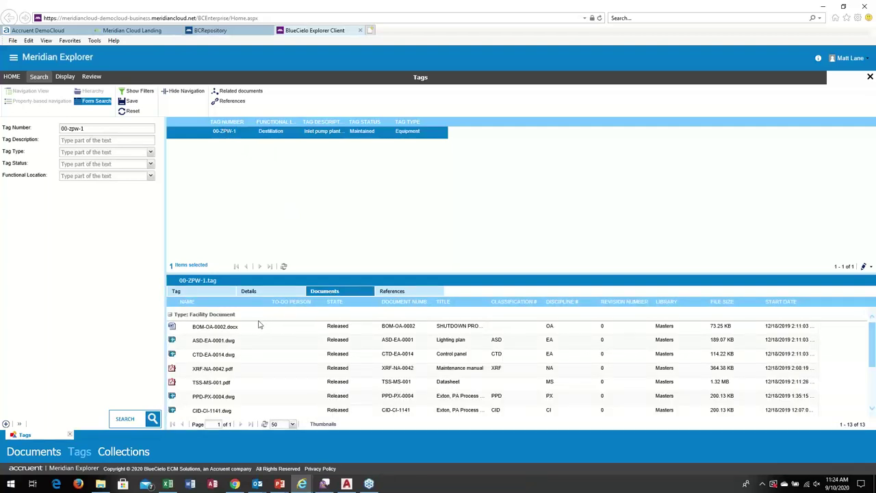
right_click(228, 370)
left_click(250, 389)
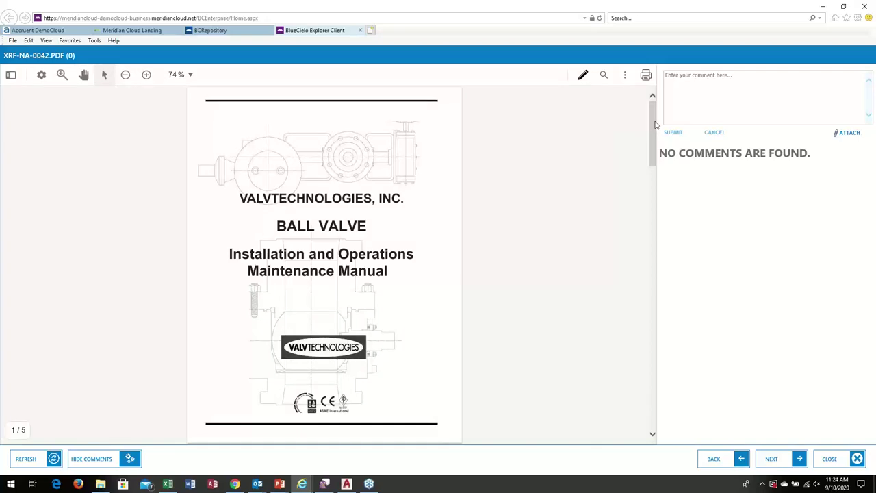
left_click_drag(656, 127, 688, 244)
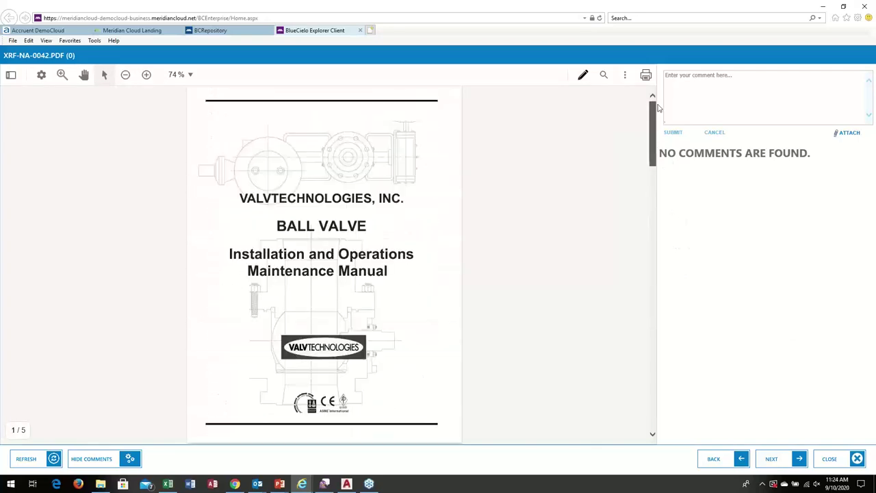
left_click(842, 460)
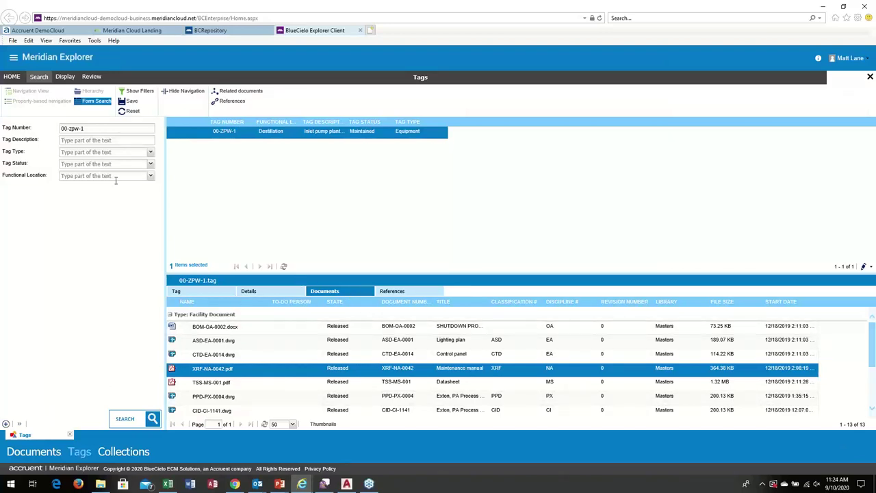
Open the Masters view from the Explorer home page and search its documents for plant Sao Paulo
left_click(20, 78)
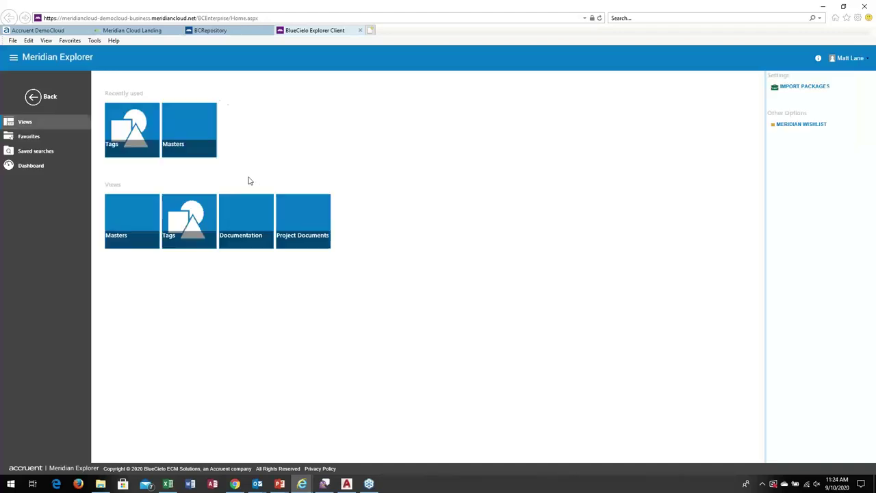
left_click(183, 200)
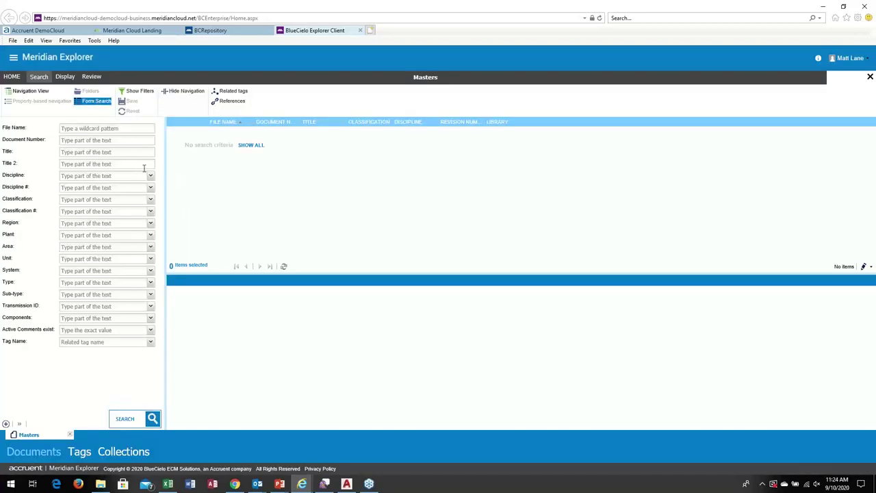
left_click(150, 236)
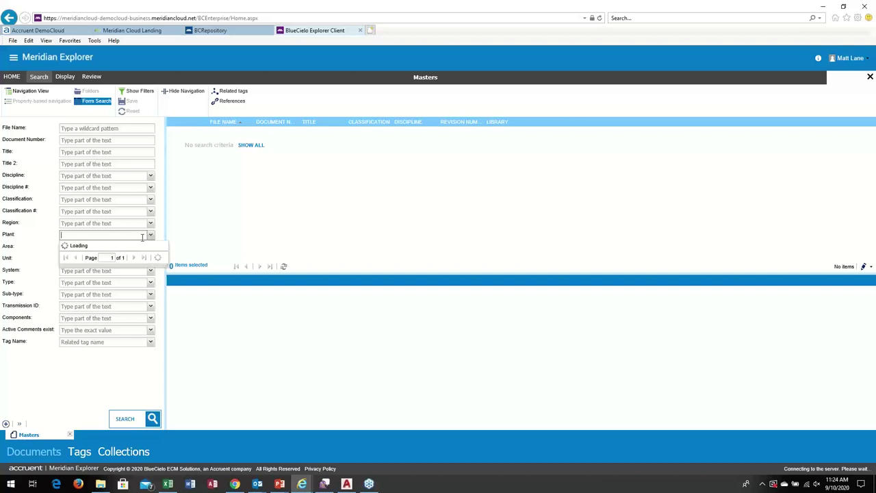
left_click(74, 273)
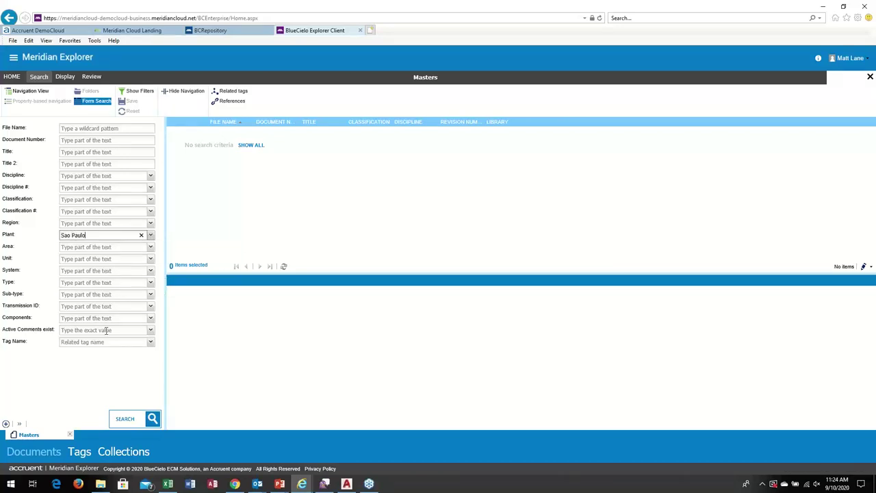
left_click(127, 419)
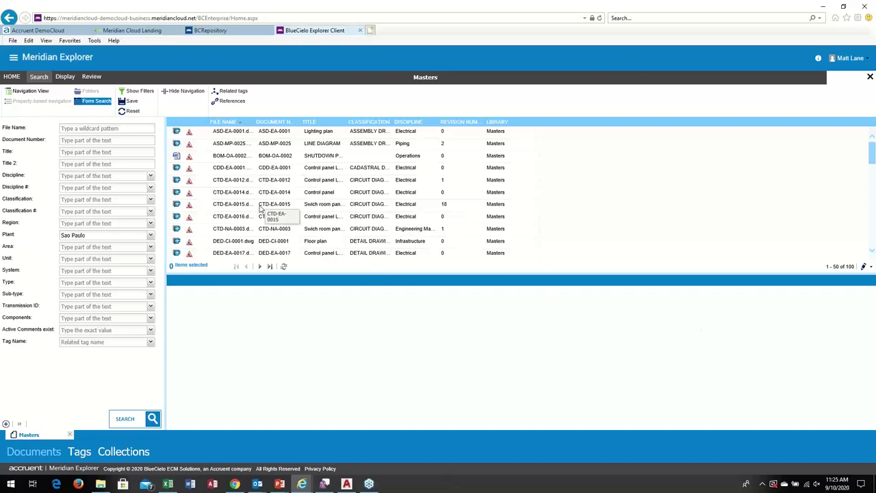
Narrow the Masters search to area Main Office and discipline Electrical
left_click(151, 251)
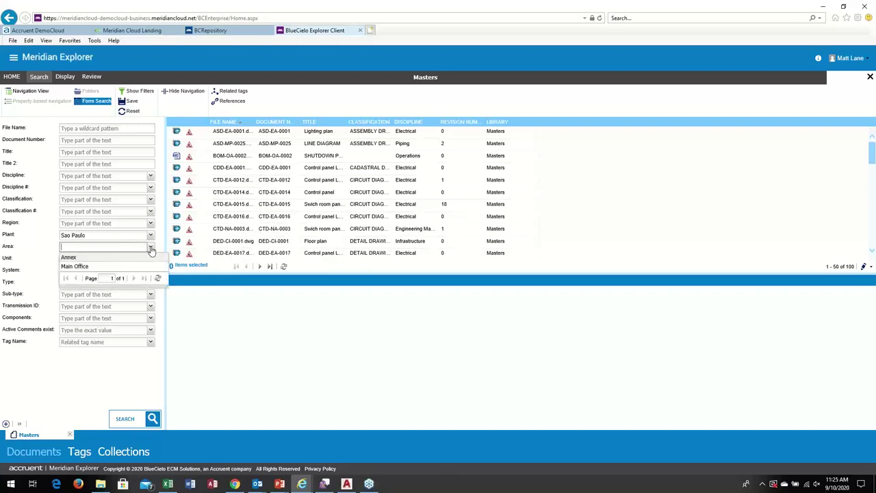
left_click(77, 266)
left_click(127, 418)
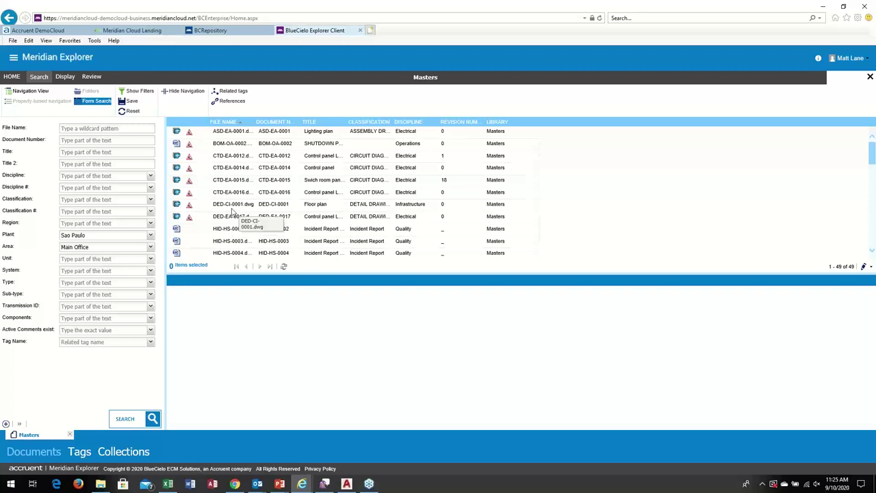
left_click(151, 177)
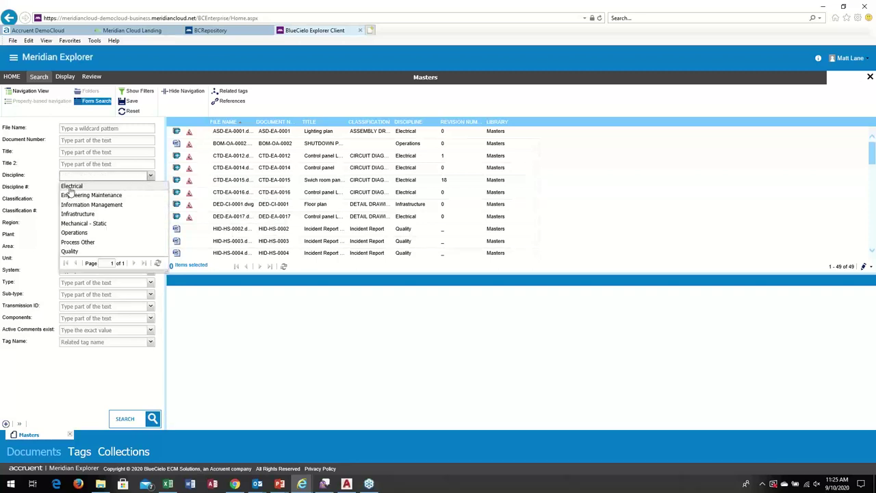
left_click(71, 186)
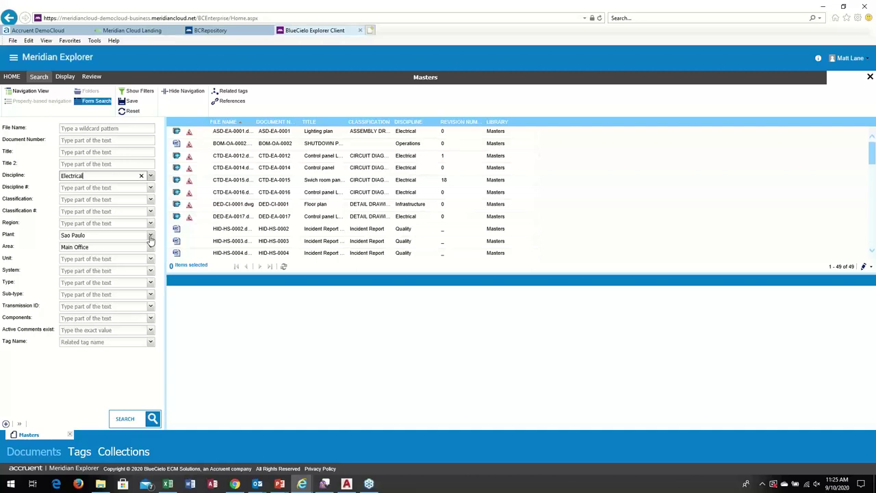
left_click(126, 425)
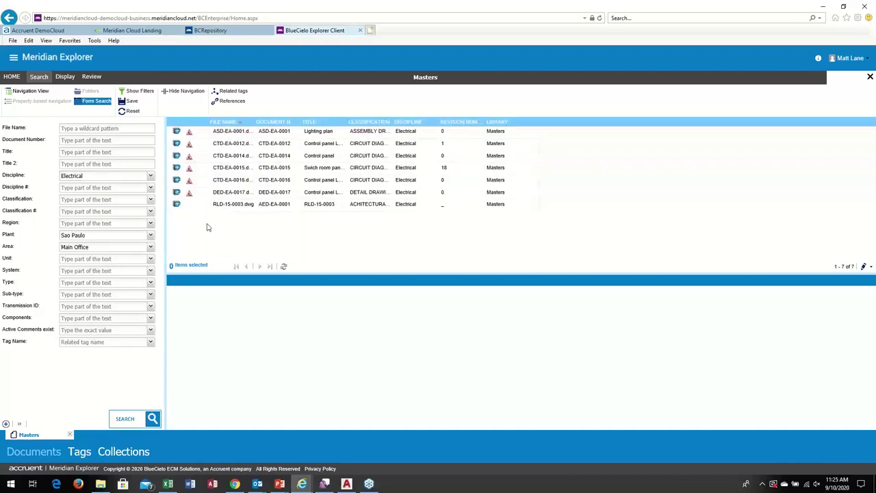
View the drawing CTD-EA-0012.dwg with its redline comment, and close the viewer
right_click(228, 148)
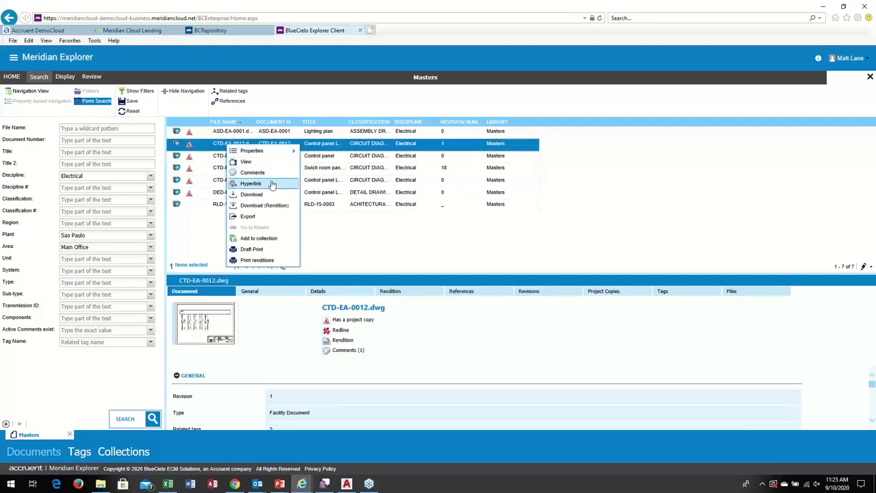
left_click(260, 165)
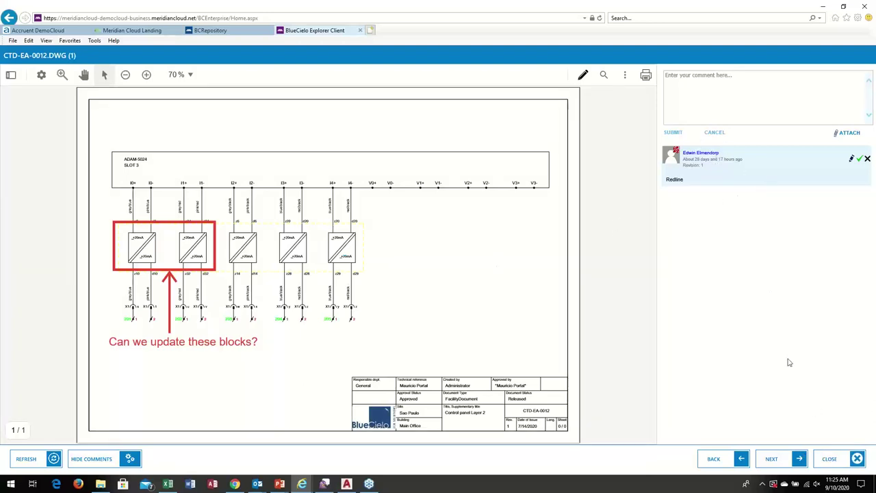
left_click(838, 465)
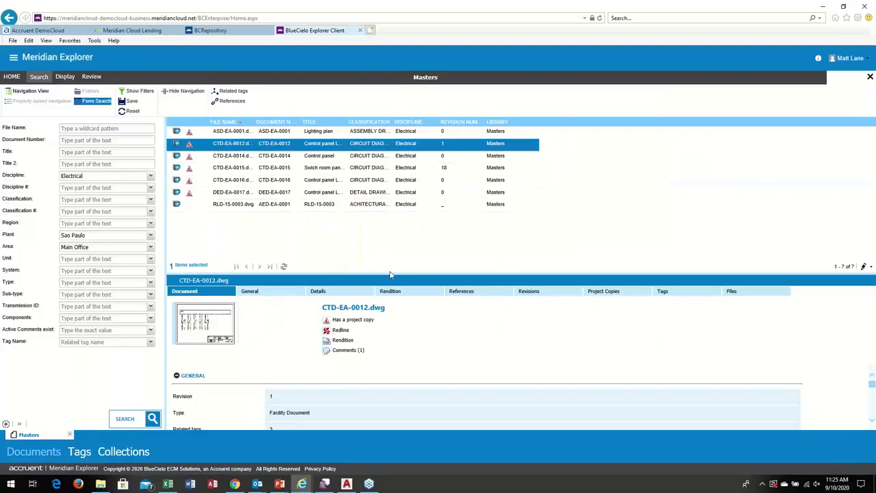
View the drawing DED-EA-0017.dwg from the search results, and close the viewer
left_click(223, 194)
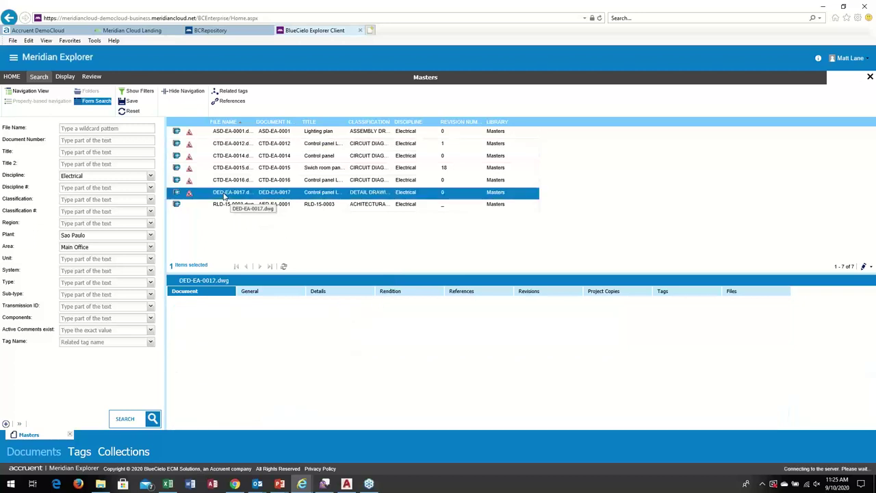
right_click(224, 195)
left_click(248, 210)
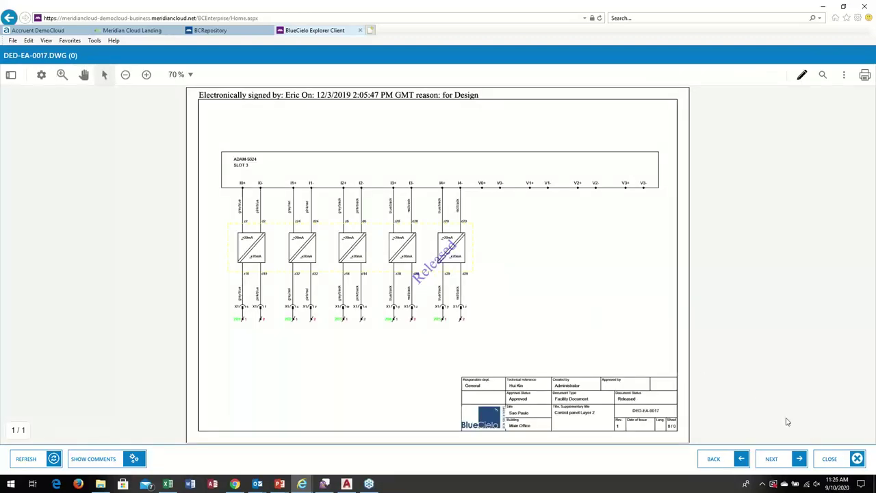
left_click(829, 459)
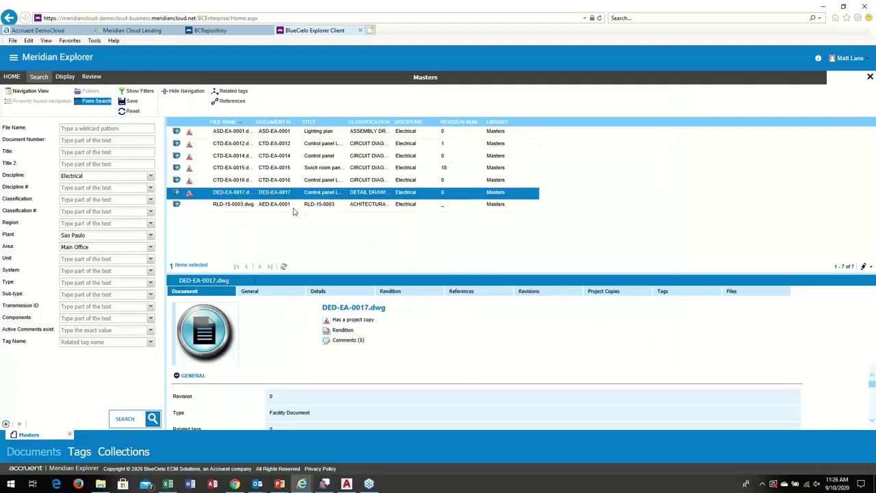
Return to the Meridian Cloud landing page to review its Power, Explorer and other modules
left_click(37, 30)
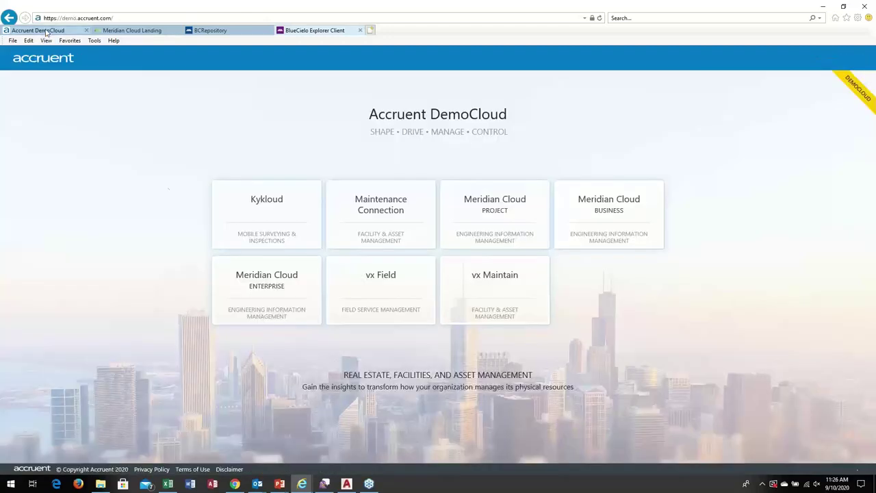
left_click(158, 30)
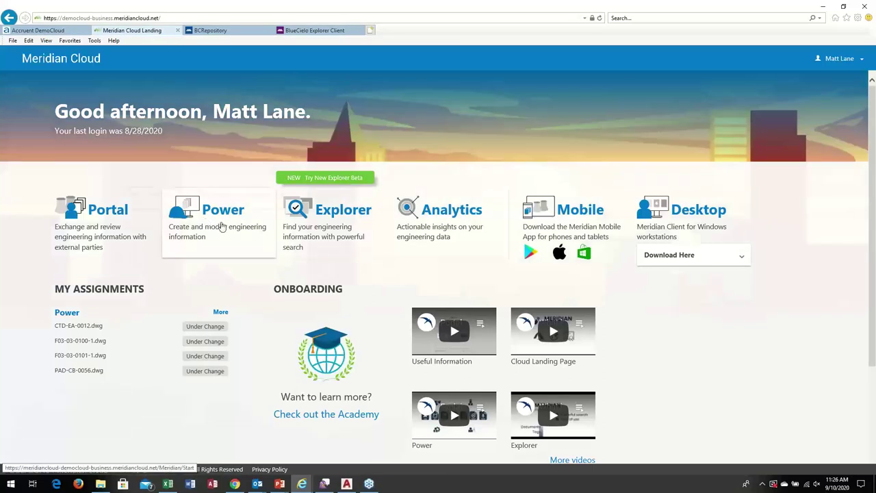
left_click_drag(219, 223, 328, 237)
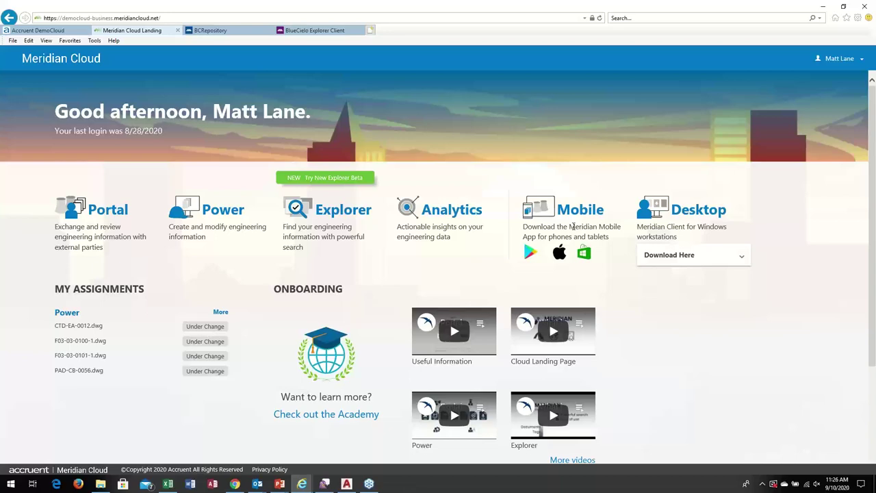
Switch to the running PowerPoint slide show and advance to the slide after the Demo slide
key("alt+Tab")
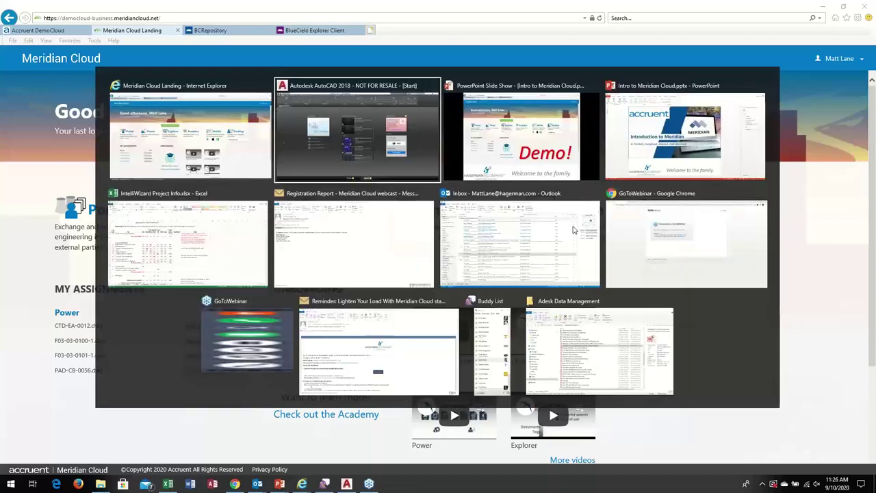
key("alt+Tab")
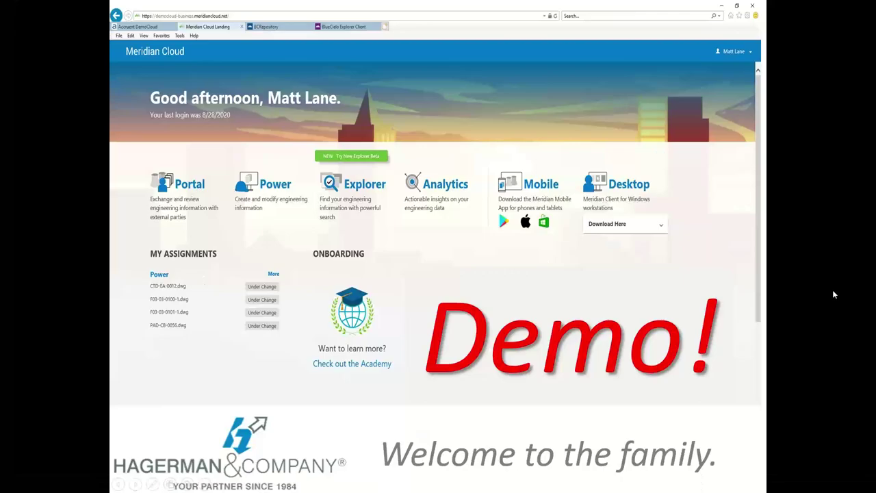
left_click(802, 300)
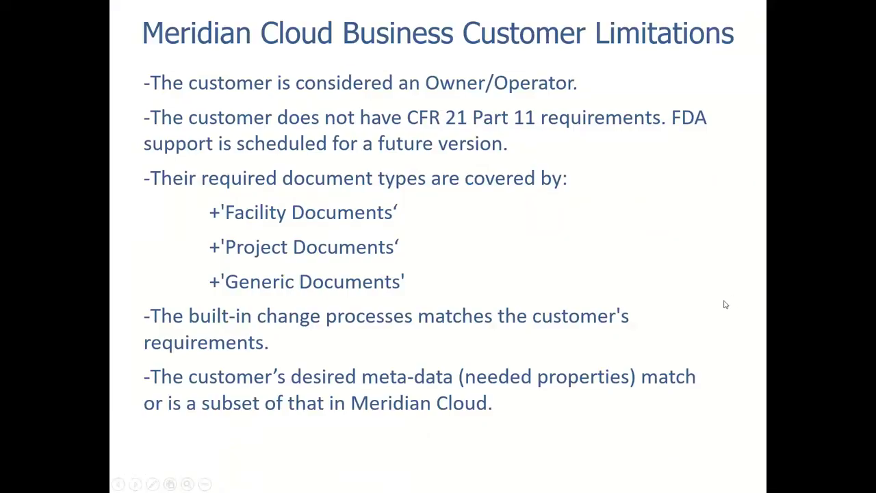